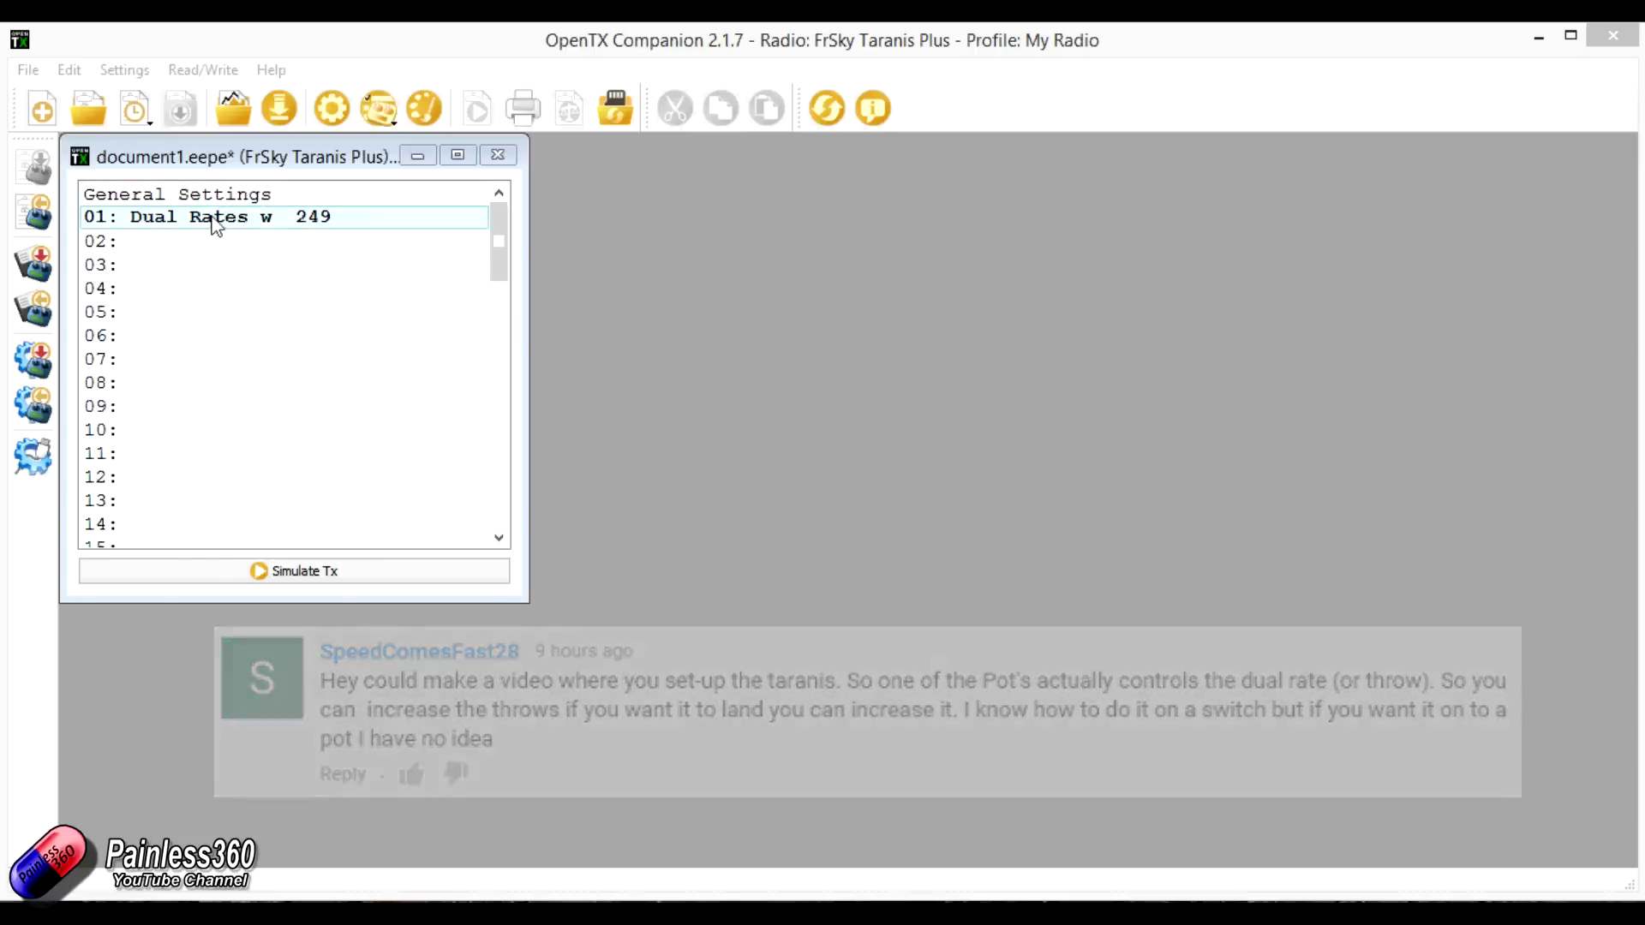
Open model 01, Dual Rates w, for editing and start its radio simulation.
{"action": "left_click", "coordinate": [213, 221]}
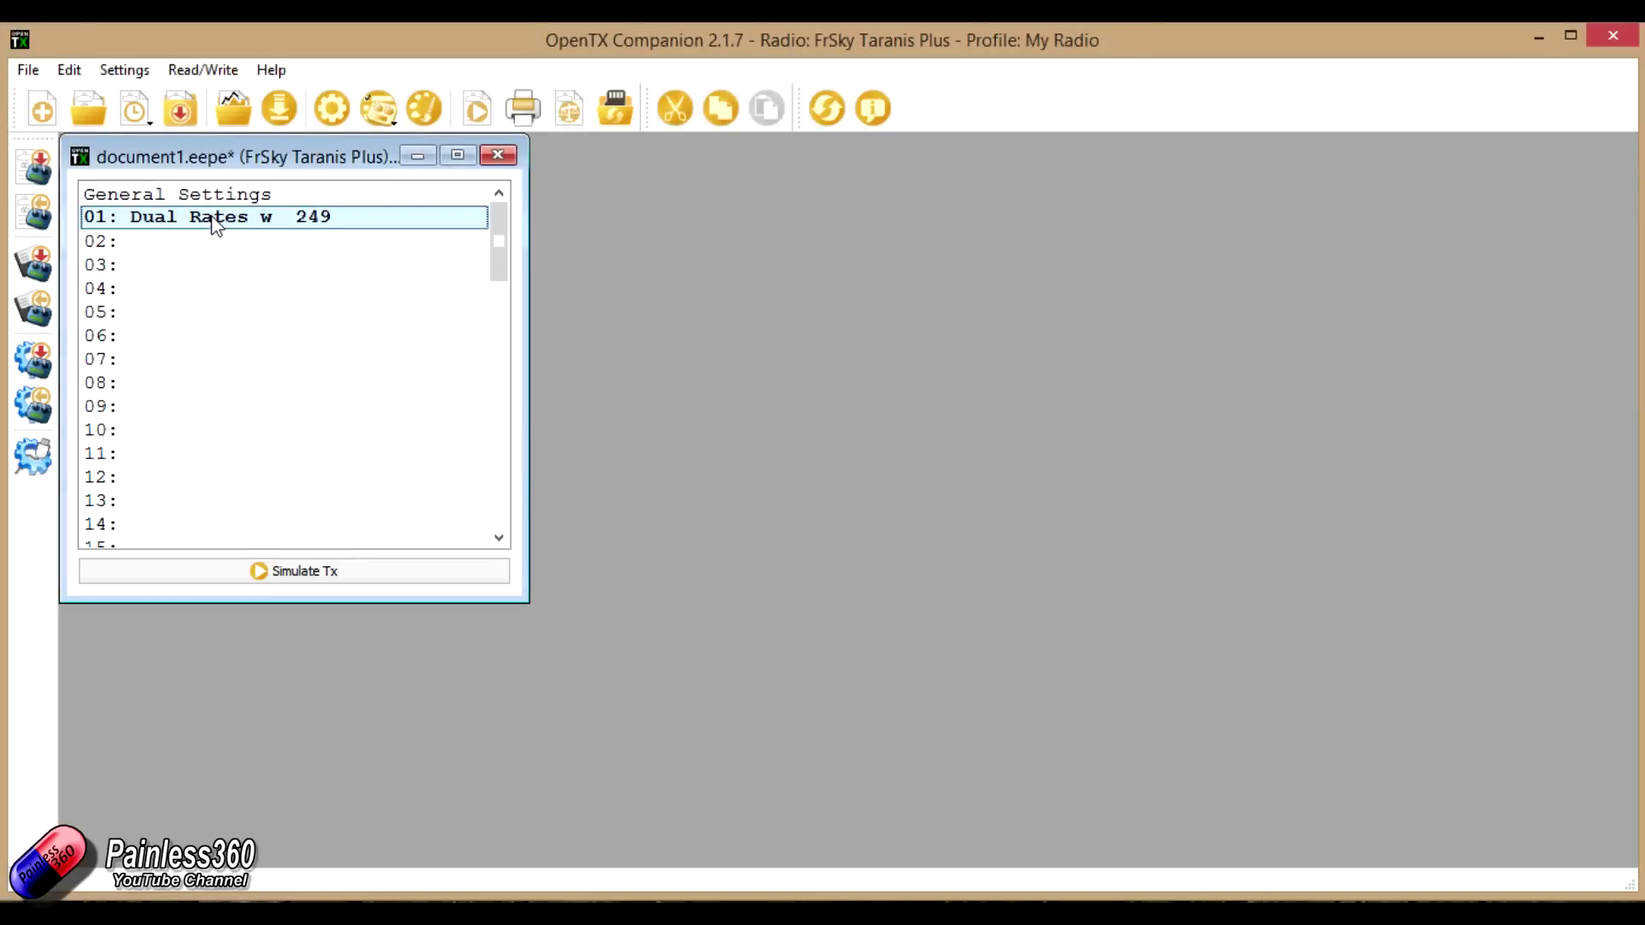
{"action": "double_click", "coordinate": [214, 222]}
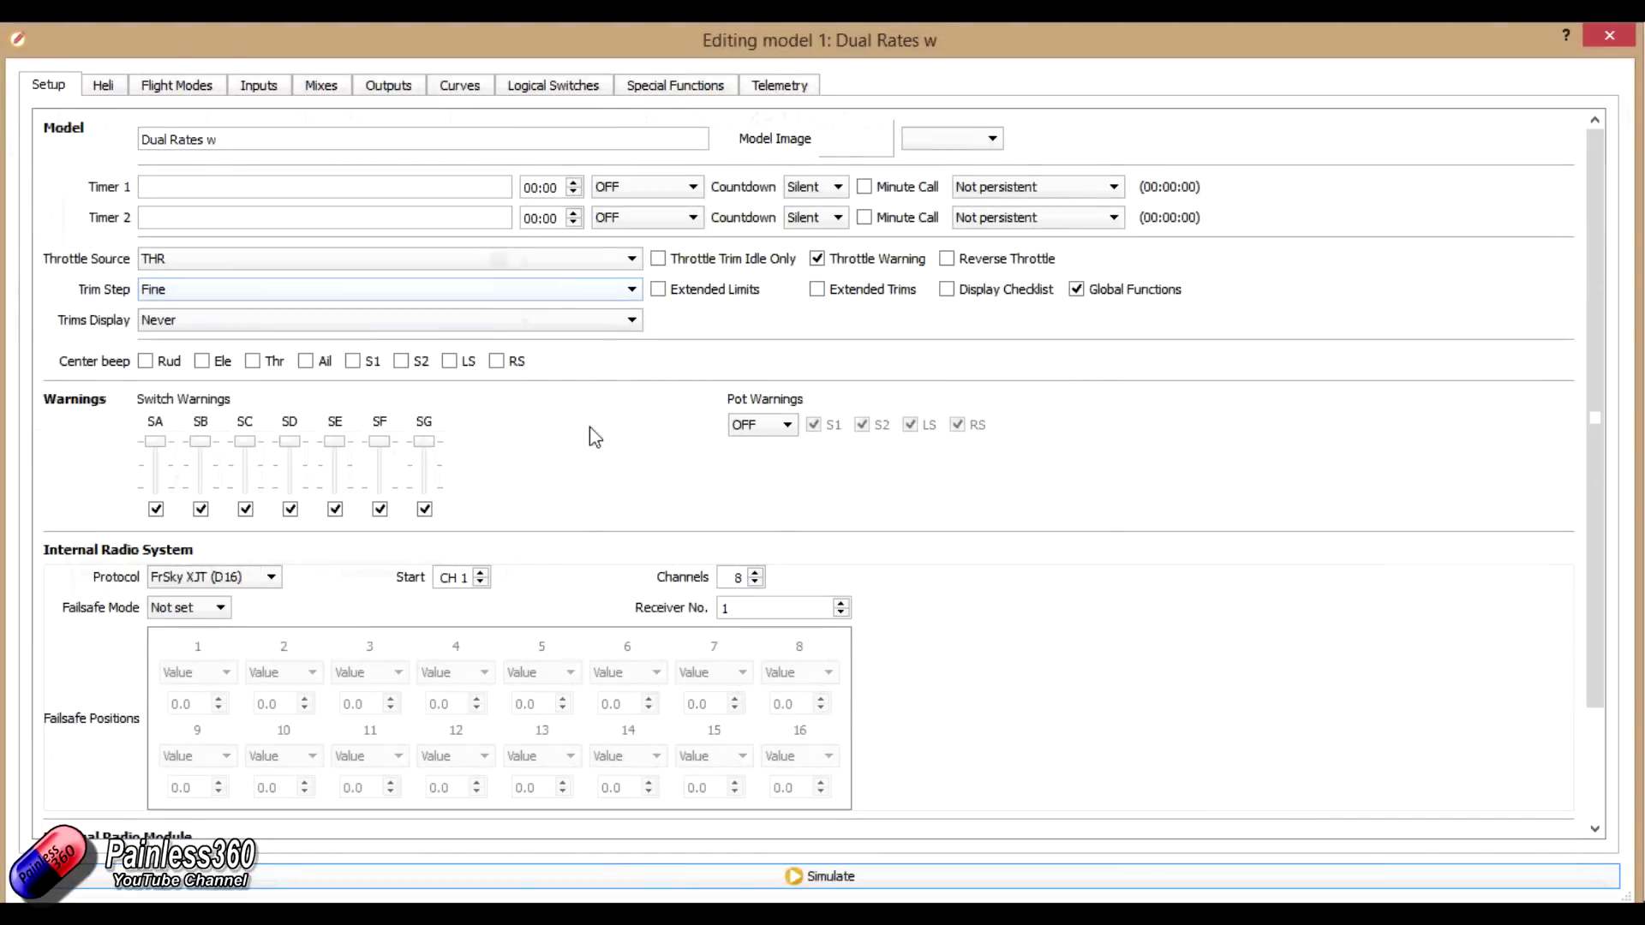
{"action": "left_click", "coordinate": [665, 878]}
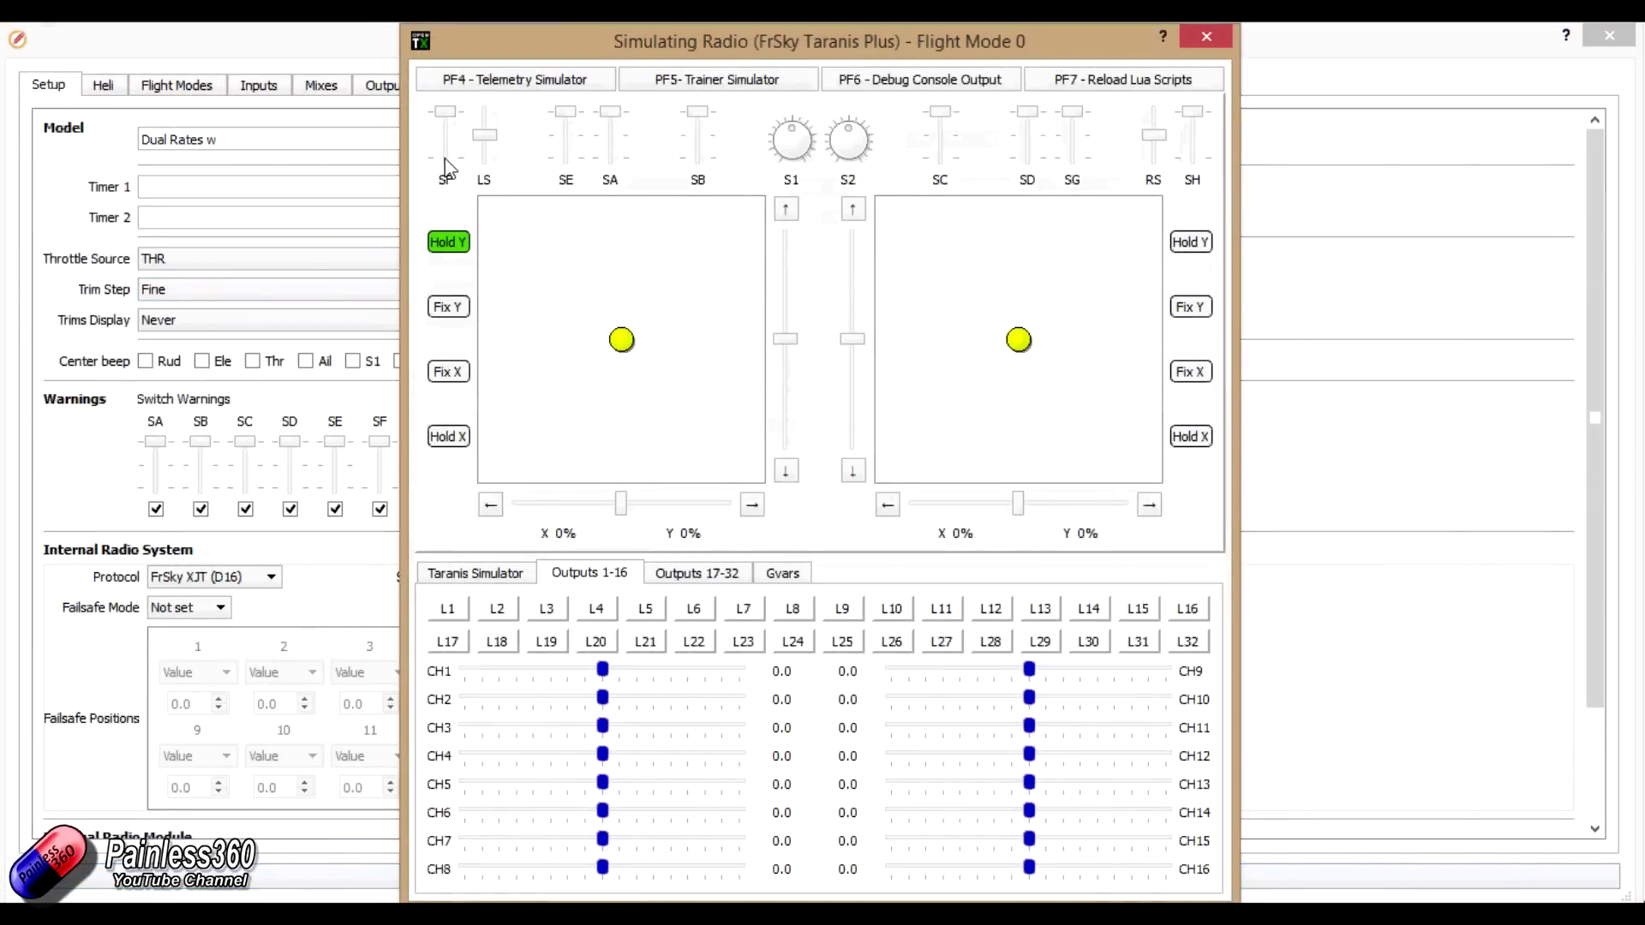
Set the simulated right stick to Fix X and Hold Y.
{"action": "left_click", "coordinate": [1191, 436]}
{"action": "left_click", "coordinate": [1191, 436]}
{"action": "left_click", "coordinate": [1191, 371]}
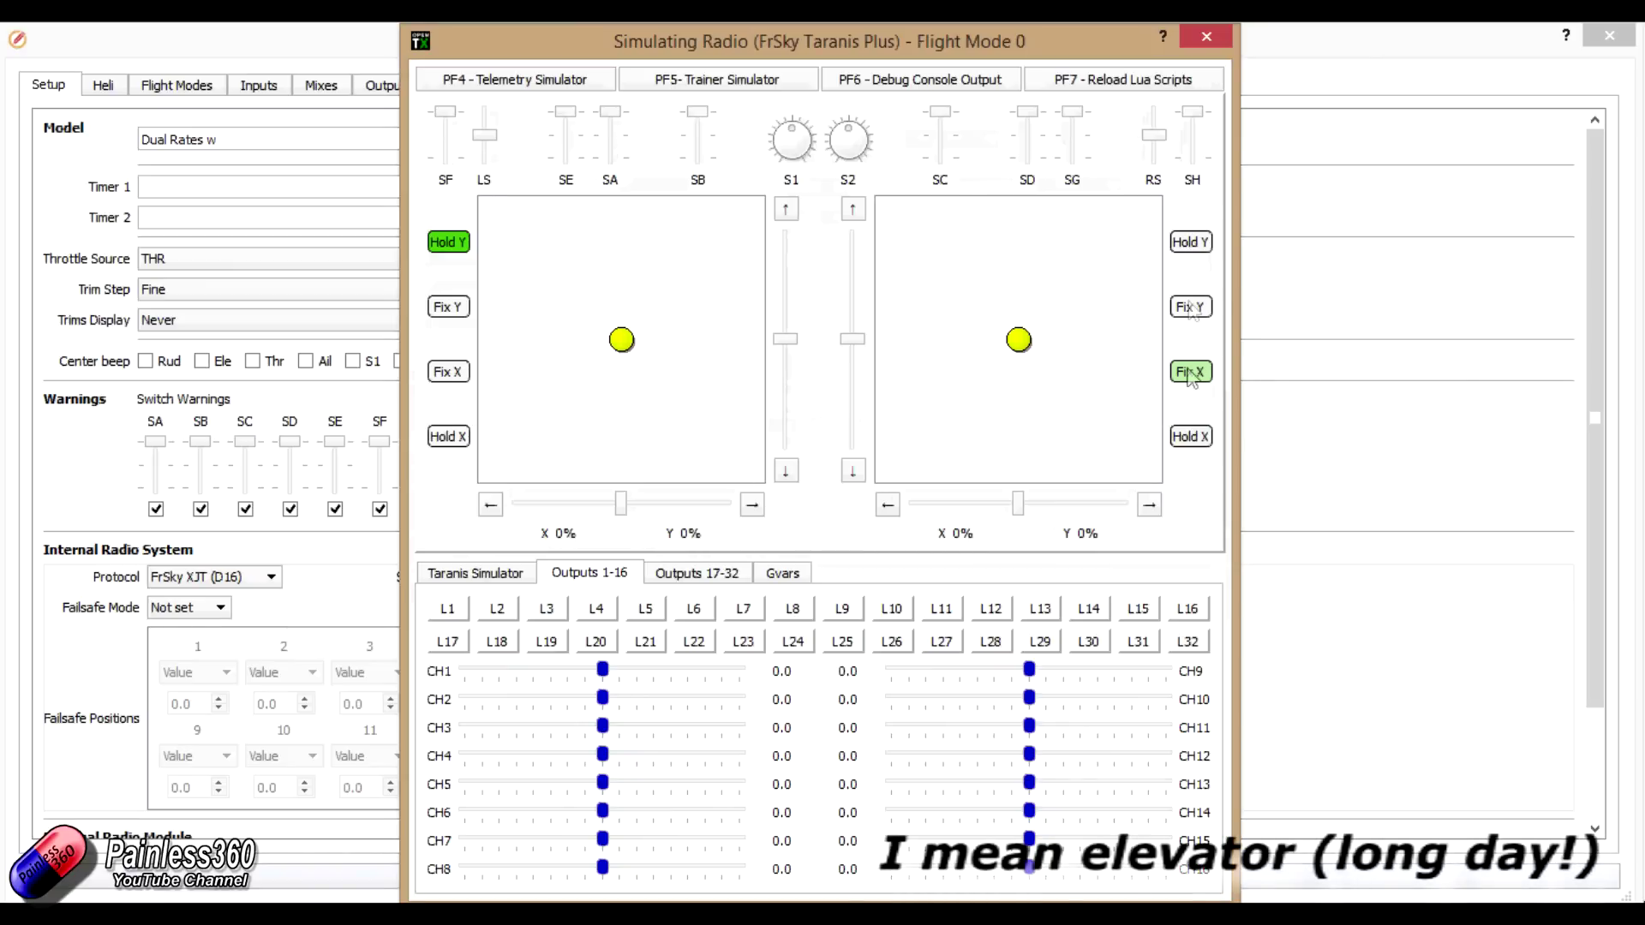
{"action": "left_click", "coordinate": [1191, 241]}
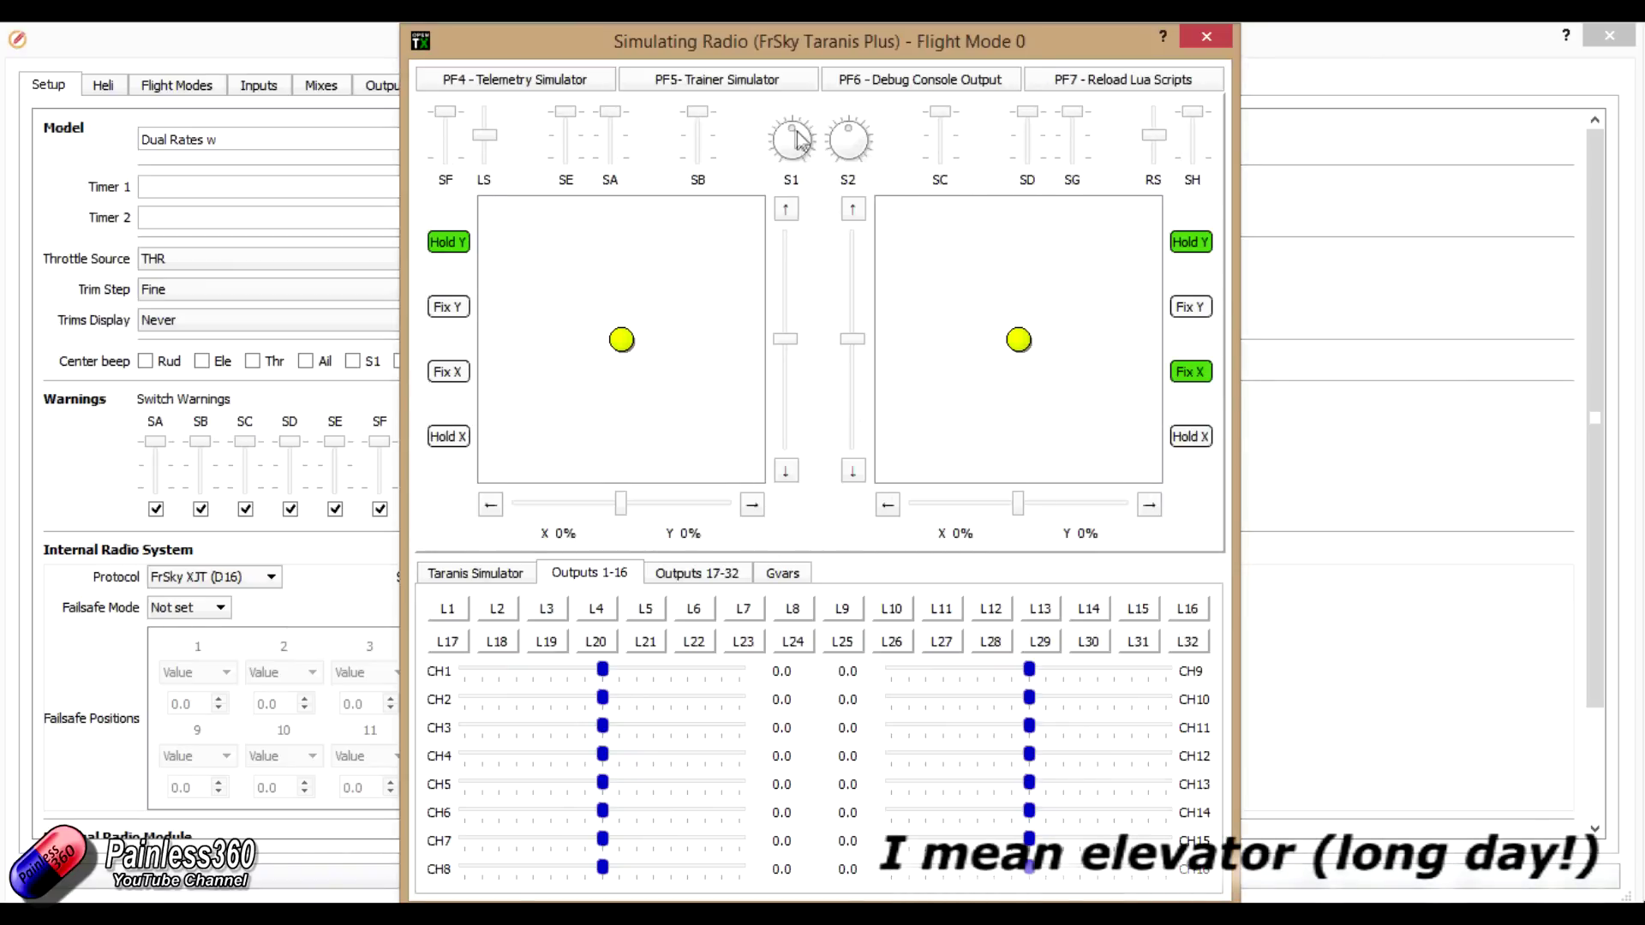
Raise the right stick to Y 100% and turn pot S1 down and up to check its effect on CH2.
{"action": "left_click_drag", "start_coordinate": [792, 140], "coordinate": [784, 142]}
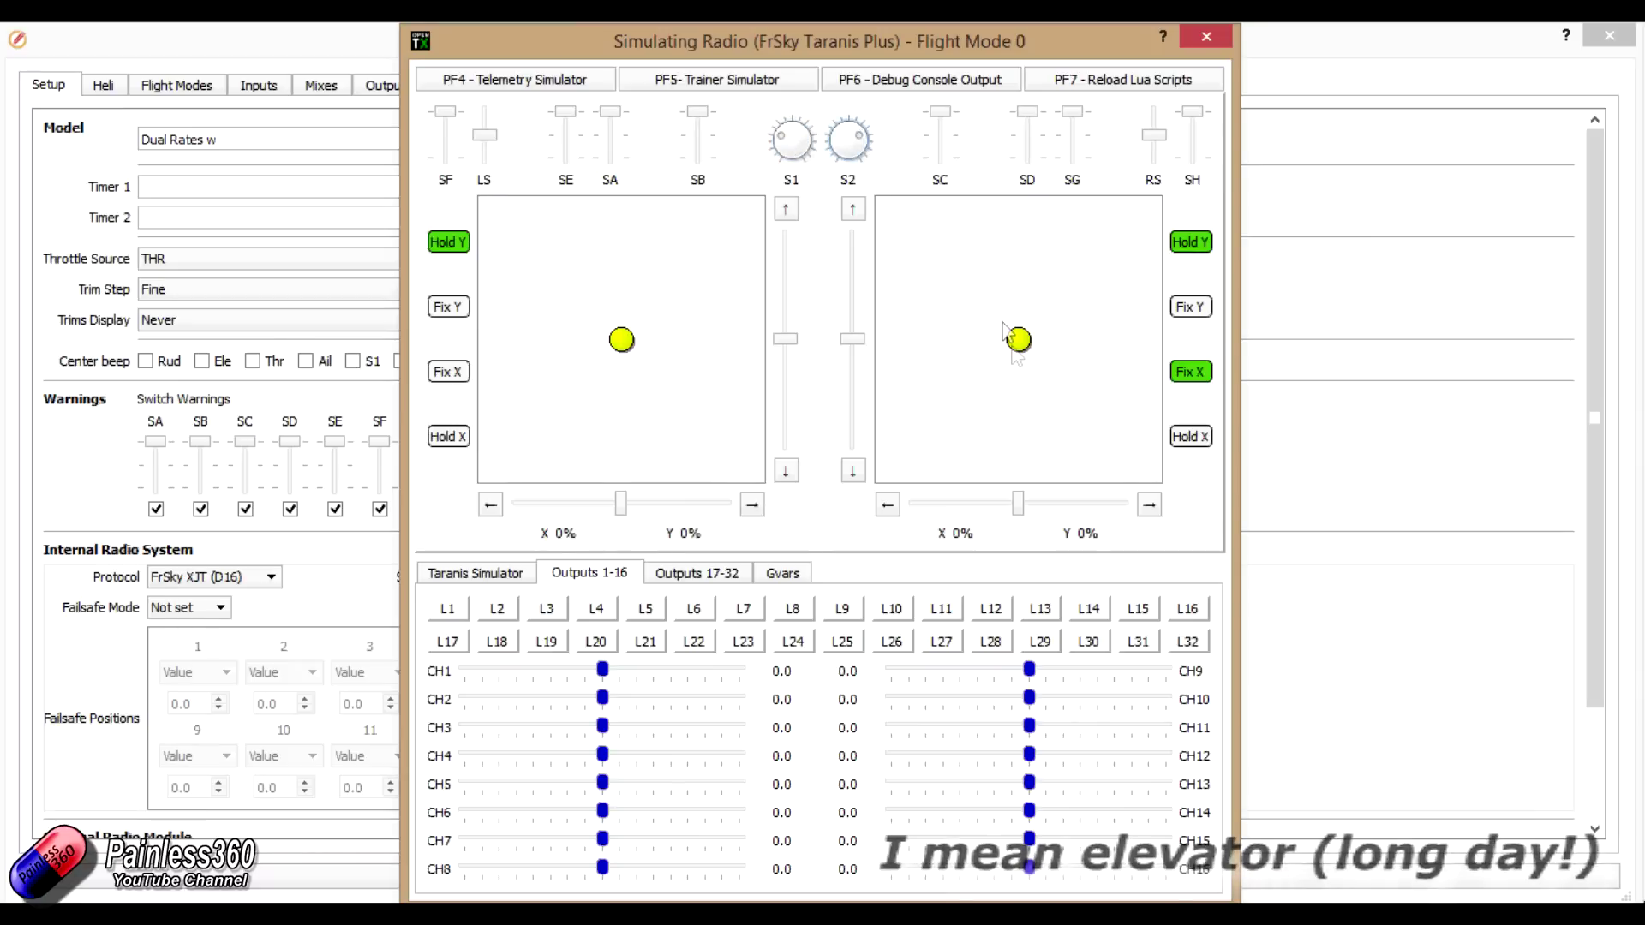
{"action": "left_click_drag", "start_coordinate": [1018, 339], "coordinate": [1018, 205]}
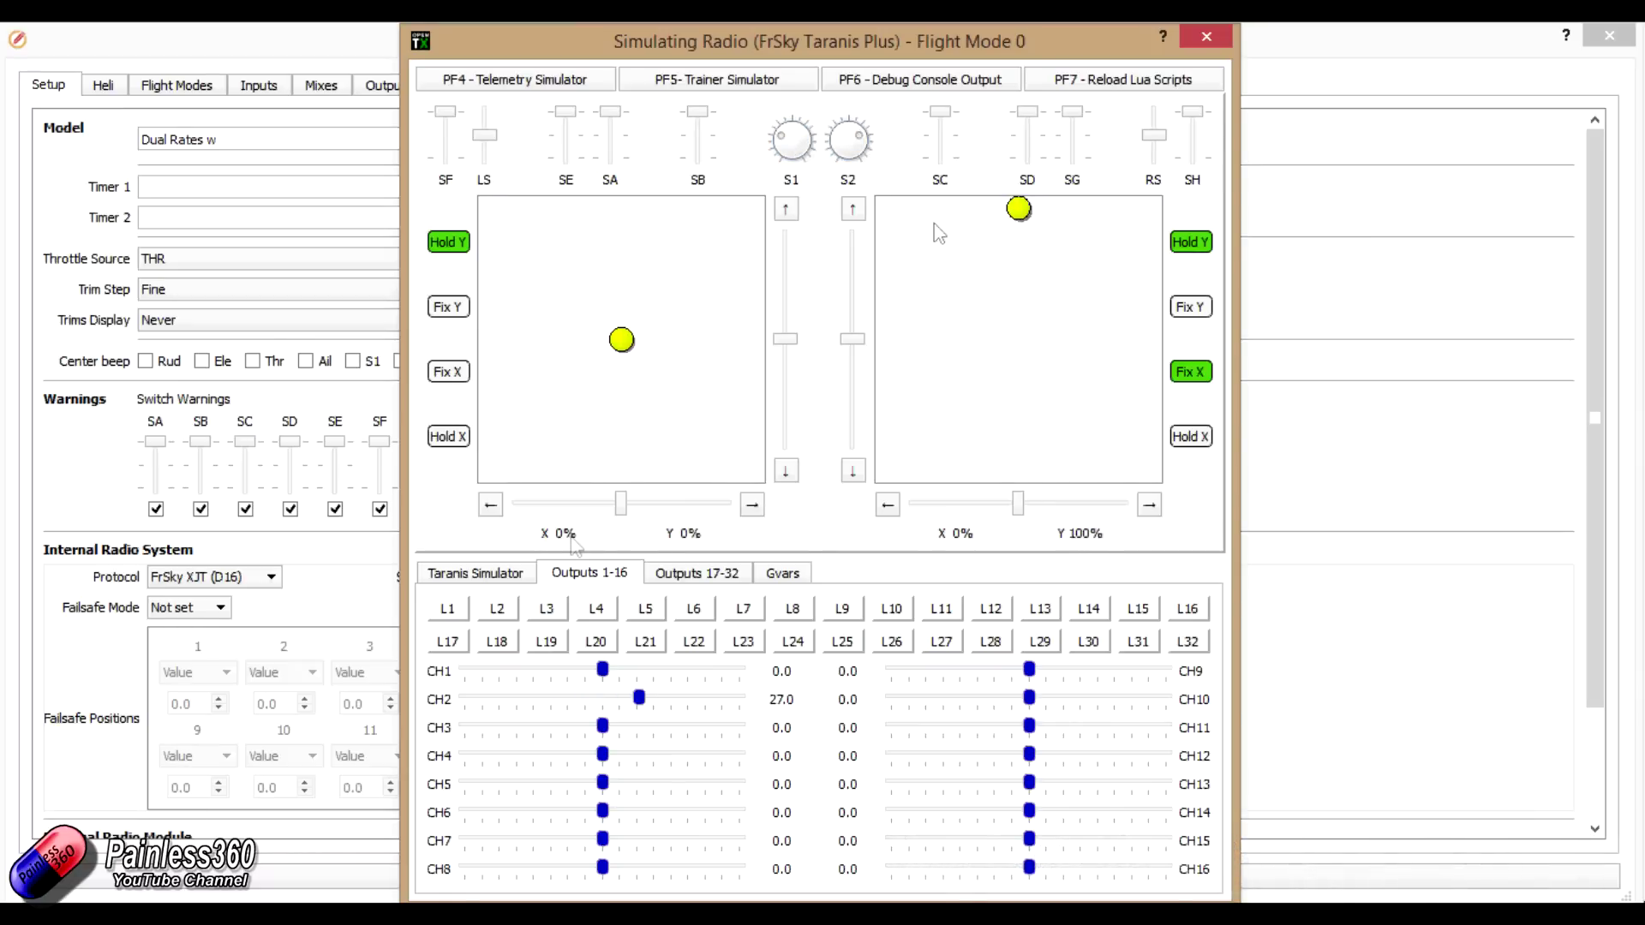
{"action": "mouse_move", "coordinate": [789, 136]}
{"action": "left_mouse_down"}
{"action": "mouse_move", "coordinate": [782, 147]}
{"action": "mouse_move", "coordinate": [795, 124]}
{"action": "left_mouse_up"}
Toggle switch SF between its two positions while turning pots S2 and S1 to compare the CH2 throw at both rates.
{"action": "left_click", "coordinate": [445, 157]}
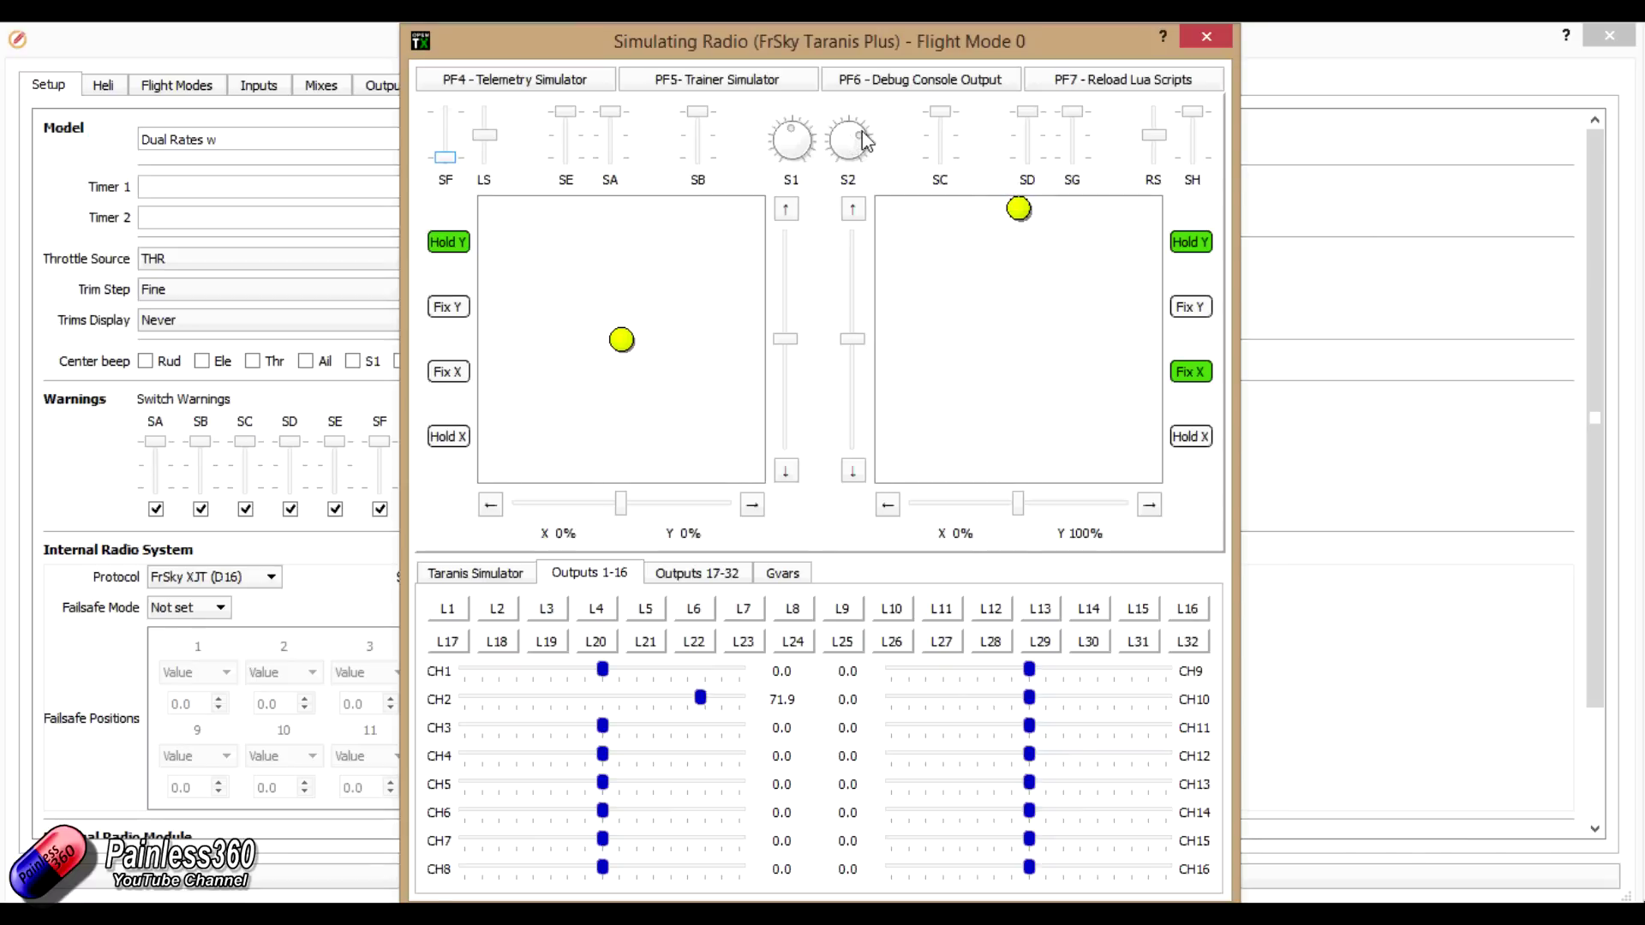
{"action": "mouse_move", "coordinate": [865, 135]}
{"action": "left_mouse_down"}
{"action": "mouse_move", "coordinate": [868, 157]}
{"action": "mouse_move", "coordinate": [861, 118]}
{"action": "mouse_move", "coordinate": [833, 153]}
{"action": "mouse_move", "coordinate": [850, 129]}
{"action": "mouse_move", "coordinate": [858, 168]}
{"action": "mouse_move", "coordinate": [872, 142]}
{"action": "left_mouse_up"}
{"action": "left_click", "coordinate": [448, 128]}
{"action": "mouse_move", "coordinate": [796, 133]}
{"action": "left_mouse_down"}
{"action": "mouse_move", "coordinate": [787, 144]}
{"action": "mouse_move", "coordinate": [796, 136]}
{"action": "left_mouse_up"}
{"action": "left_click", "coordinate": [448, 147]}
Examine the global variables while turning pots S1 and S2, then return switch SF to up and close the simulation.
{"action": "left_click", "coordinate": [782, 573]}
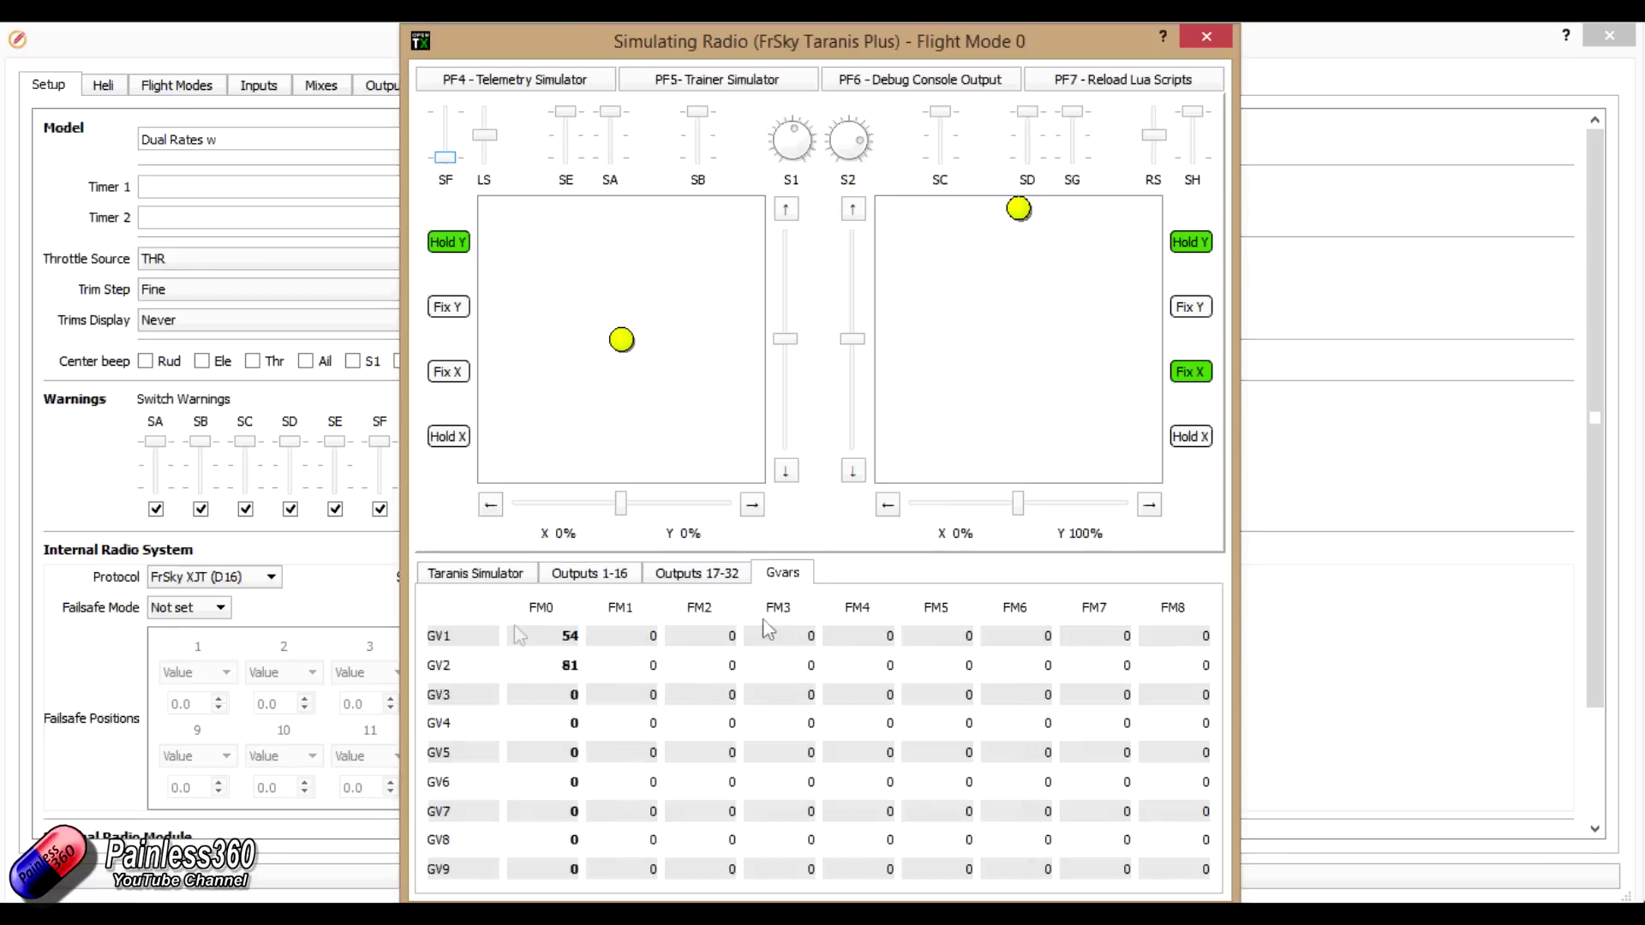
{"action": "left_click_drag", "start_coordinate": [796, 139], "coordinate": [798, 135]}
{"action": "left_click_drag", "start_coordinate": [860, 147], "coordinate": [860, 153]}
{"action": "left_click", "coordinate": [445, 111]}
{"action": "left_click", "coordinate": [1208, 39]}
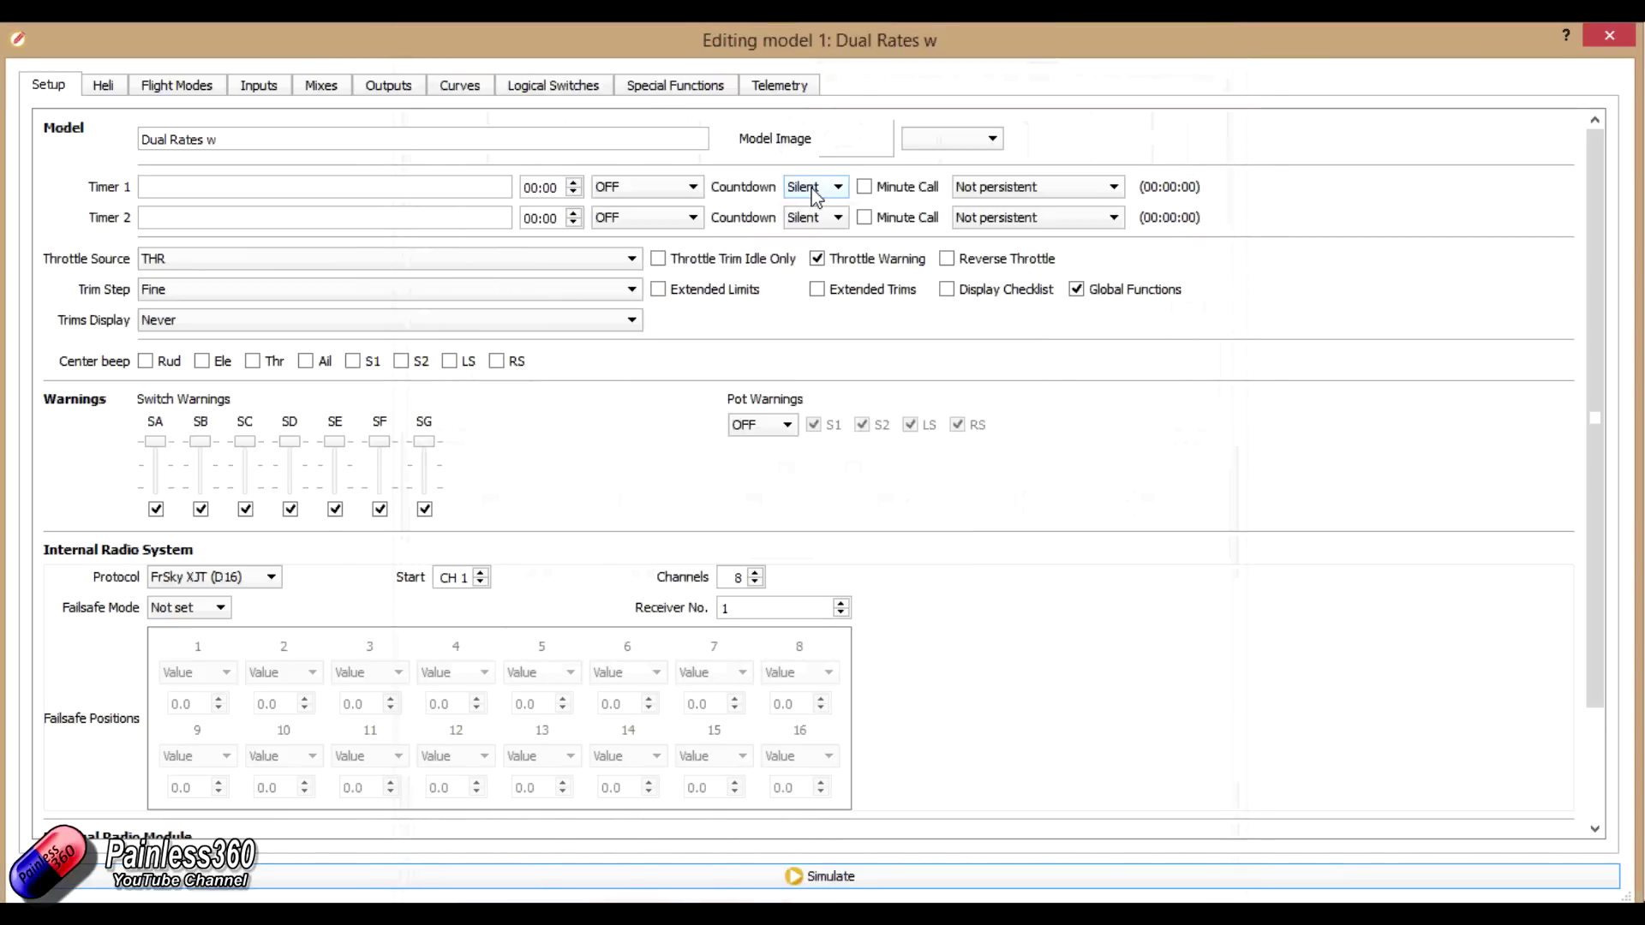
Set the source of special function SF1, Adjust GV1, directly to S1.
{"action": "left_click", "coordinate": [646, 87]}
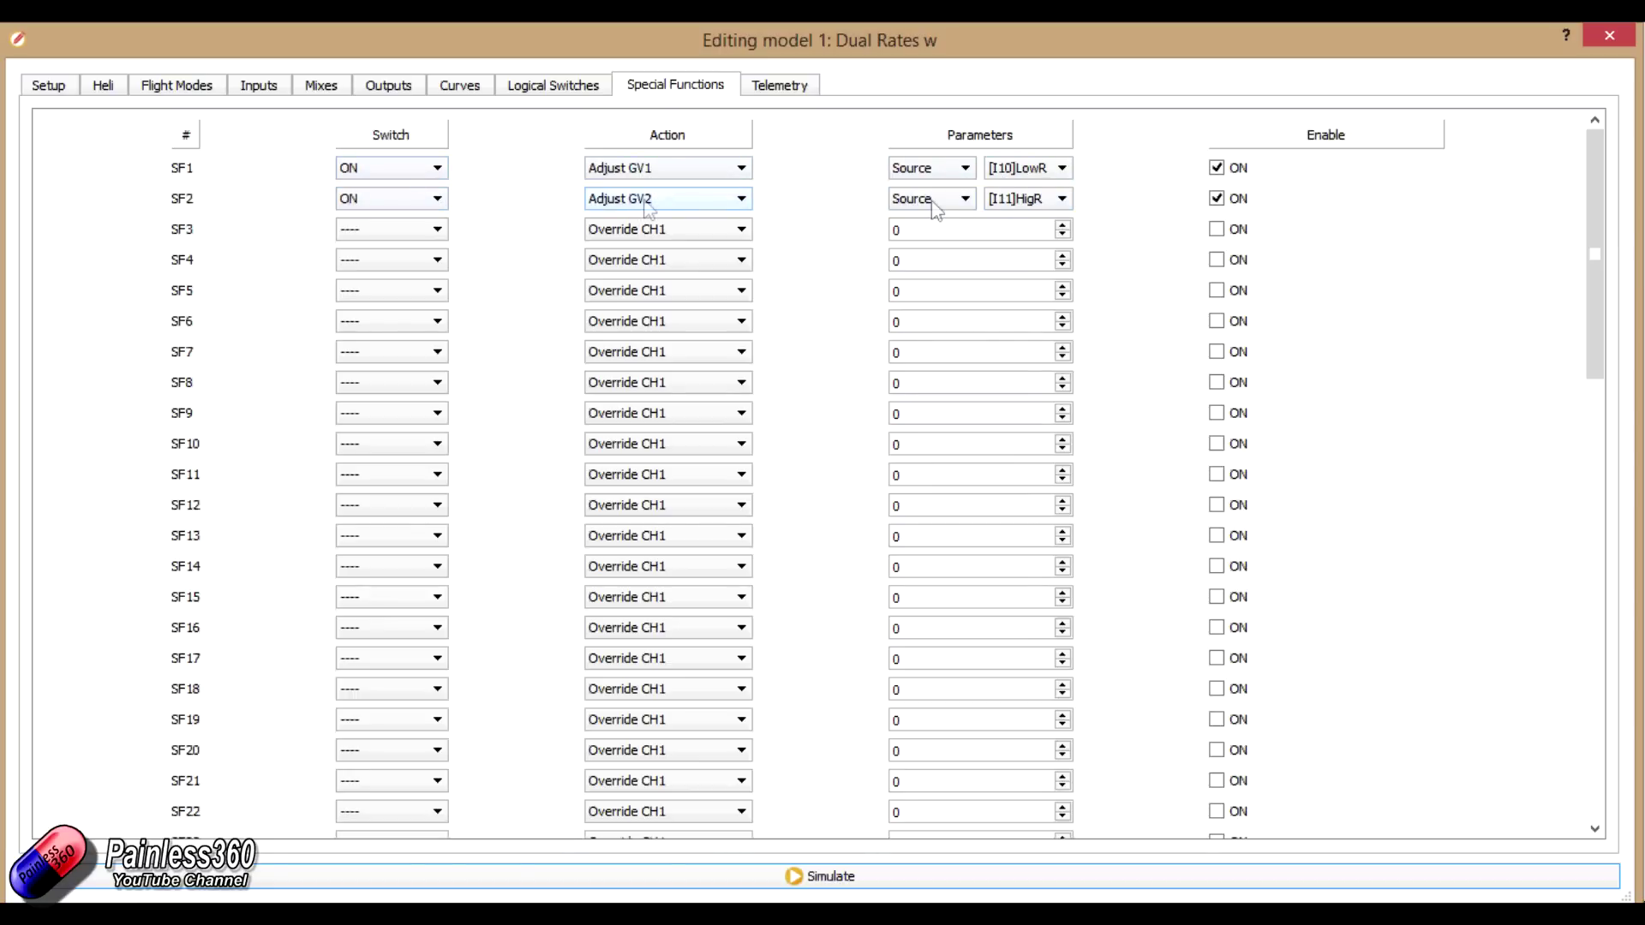
{"action": "left_click", "coordinate": [1066, 166]}
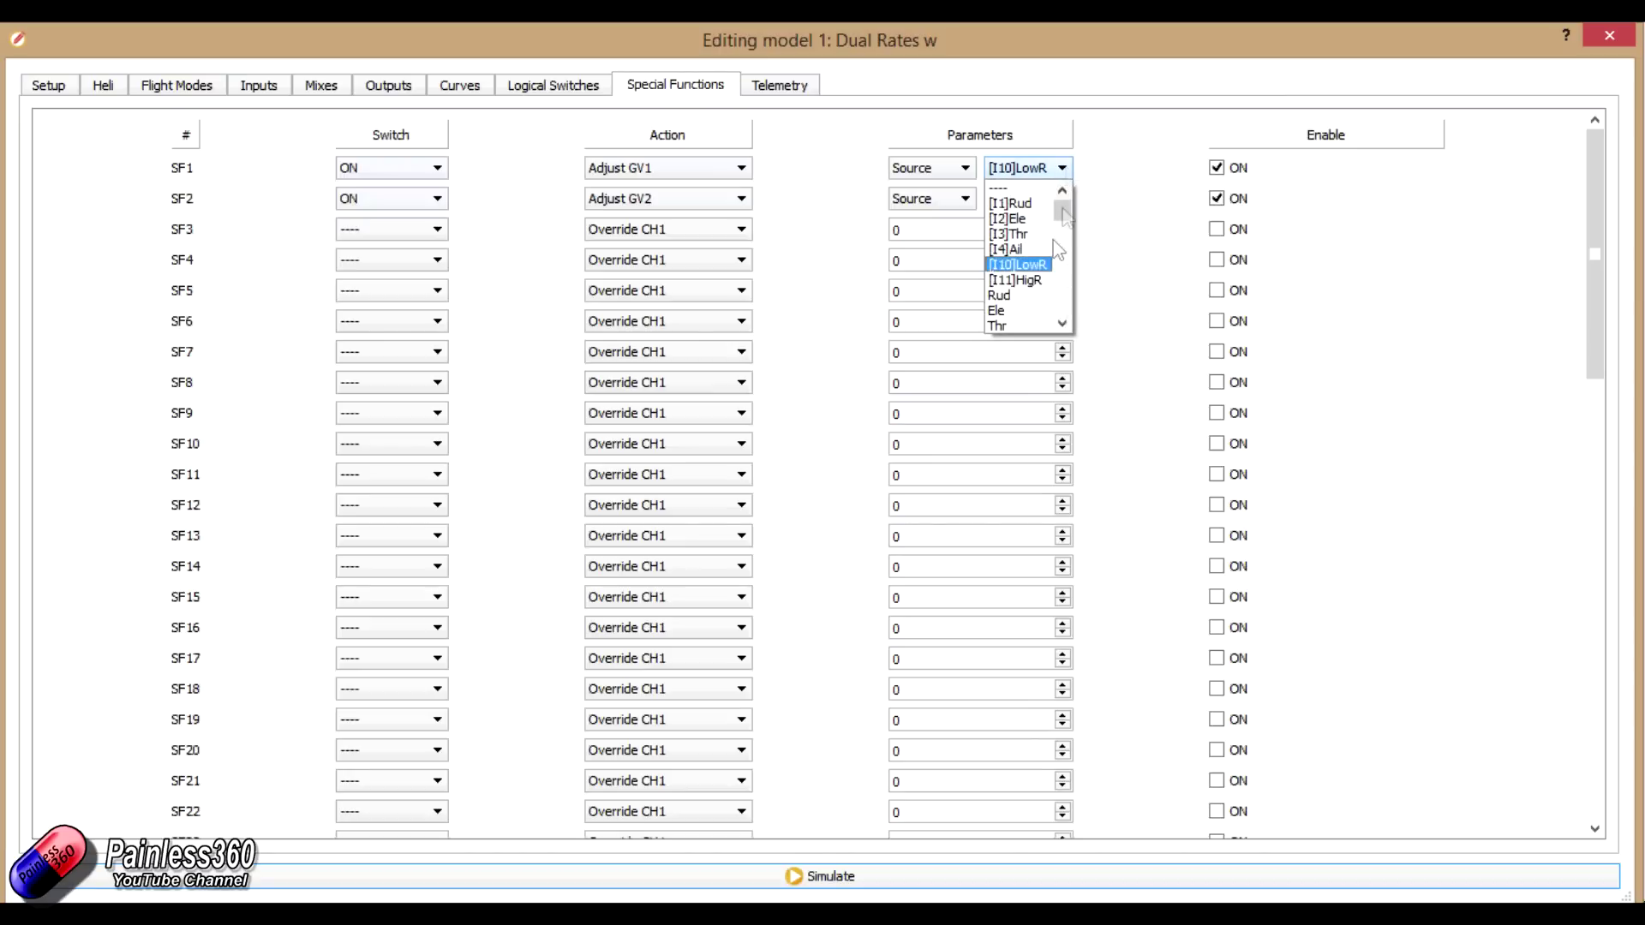
{"action": "left_click_drag", "start_coordinate": [1062, 207], "coordinate": [1062, 279]}
{"action": "left_click", "coordinate": [1026, 281]}
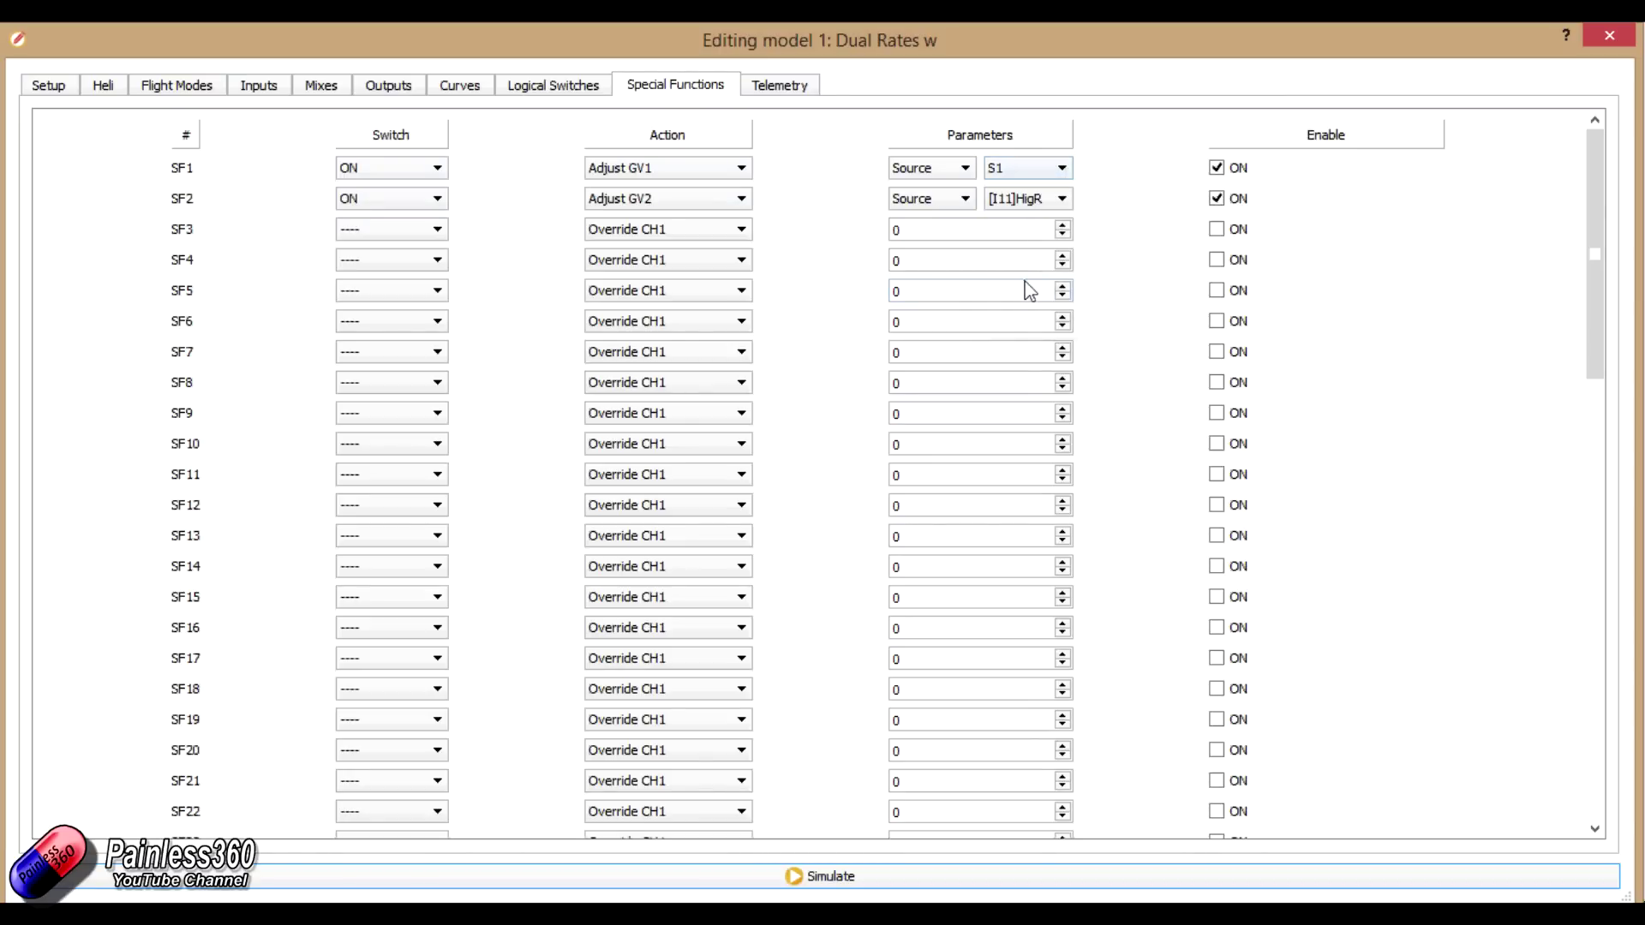
Restore [I10]LowR as the source of special function SF1.
{"action": "left_click", "coordinate": [1062, 199]}
{"action": "left_click", "coordinate": [1062, 200]}
{"action": "left_click", "coordinate": [1063, 169]}
{"action": "left_click_drag", "start_coordinate": [1071, 240], "coordinate": [1069, 228]}
{"action": "left_click", "coordinate": [1032, 262]}
Examine the weight and switch settings of the two elevator mix lines on CH02.
{"action": "left_click", "coordinate": [320, 86]}
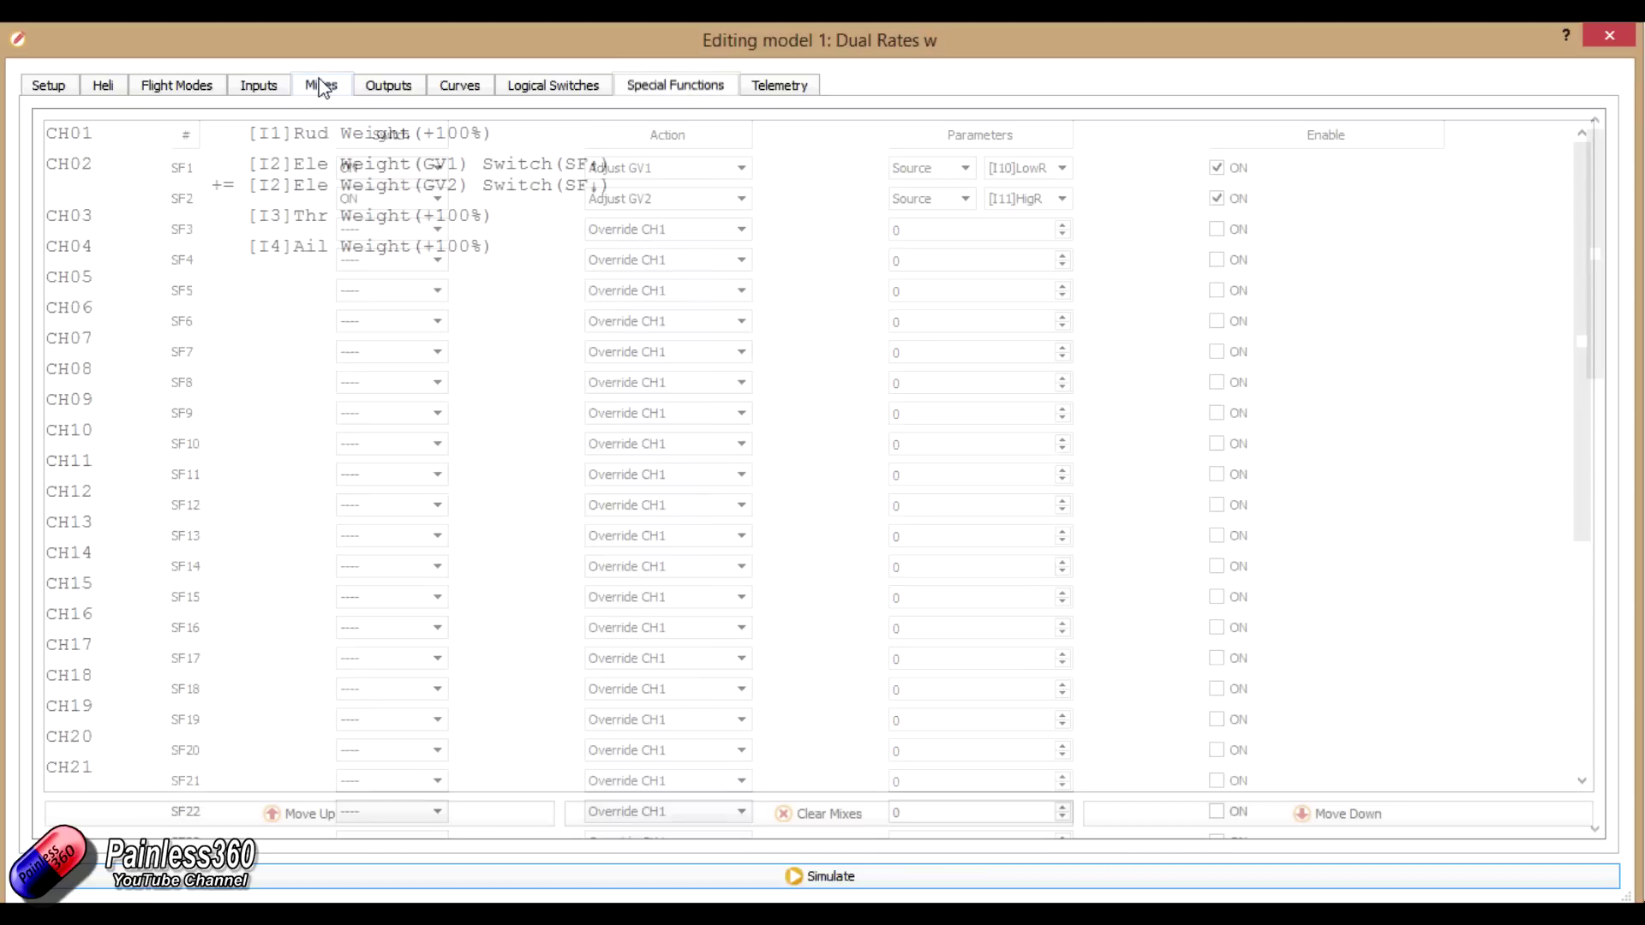
{"action": "left_click", "coordinate": [320, 166]}
{"action": "left_click", "coordinate": [332, 187]}
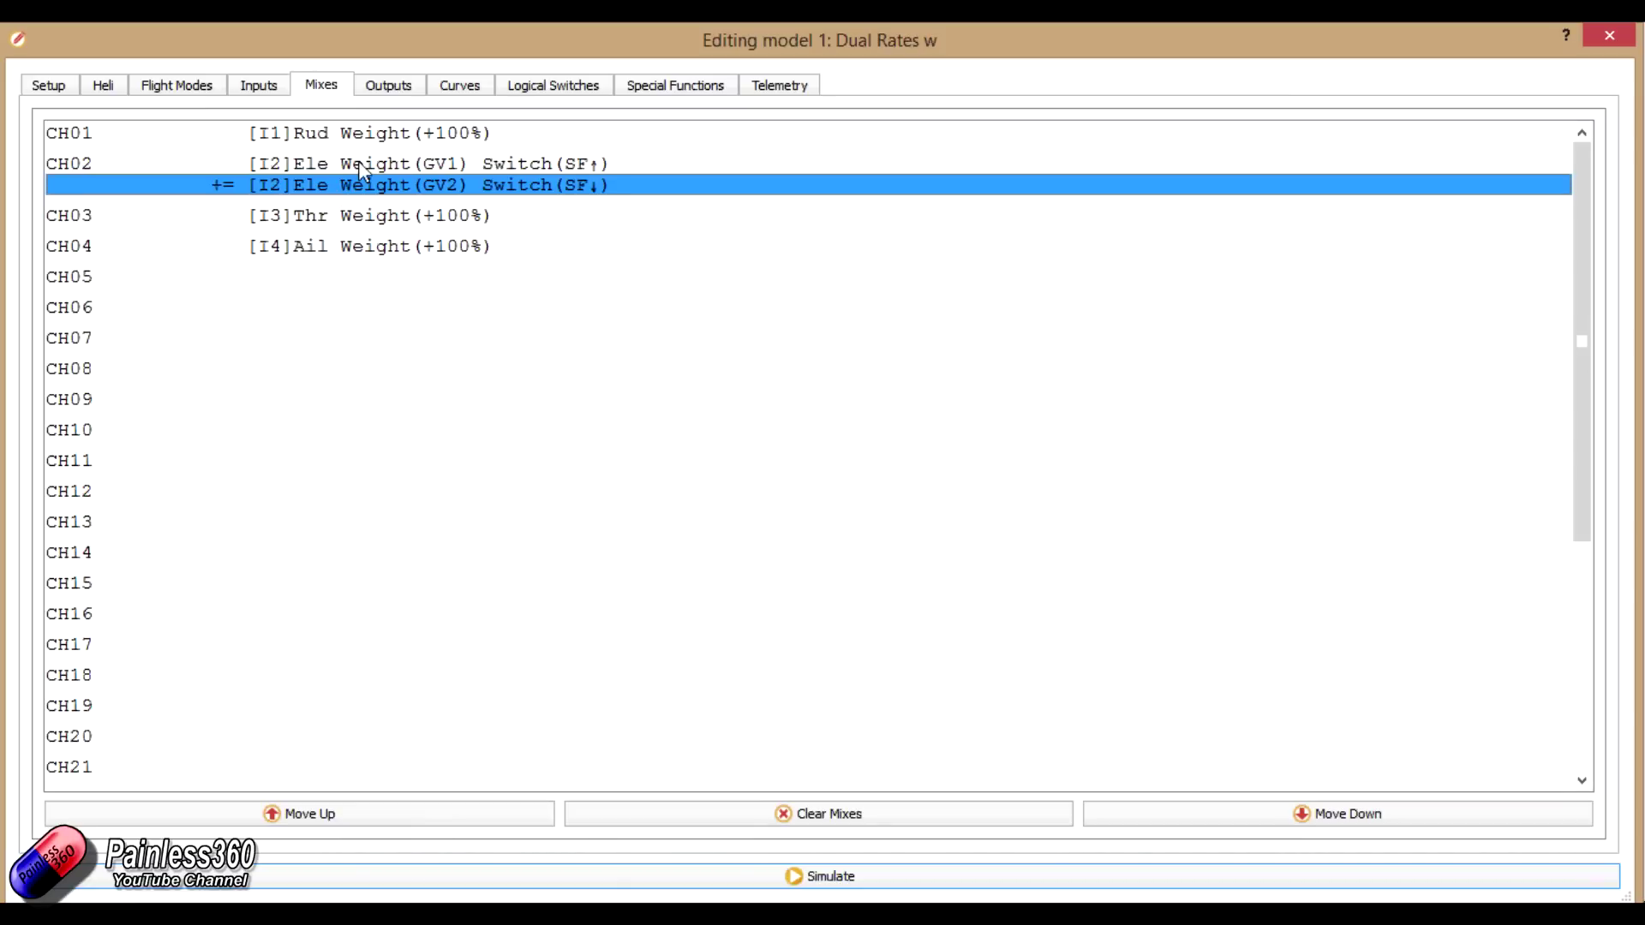
{"action": "double_click", "coordinate": [358, 163]}
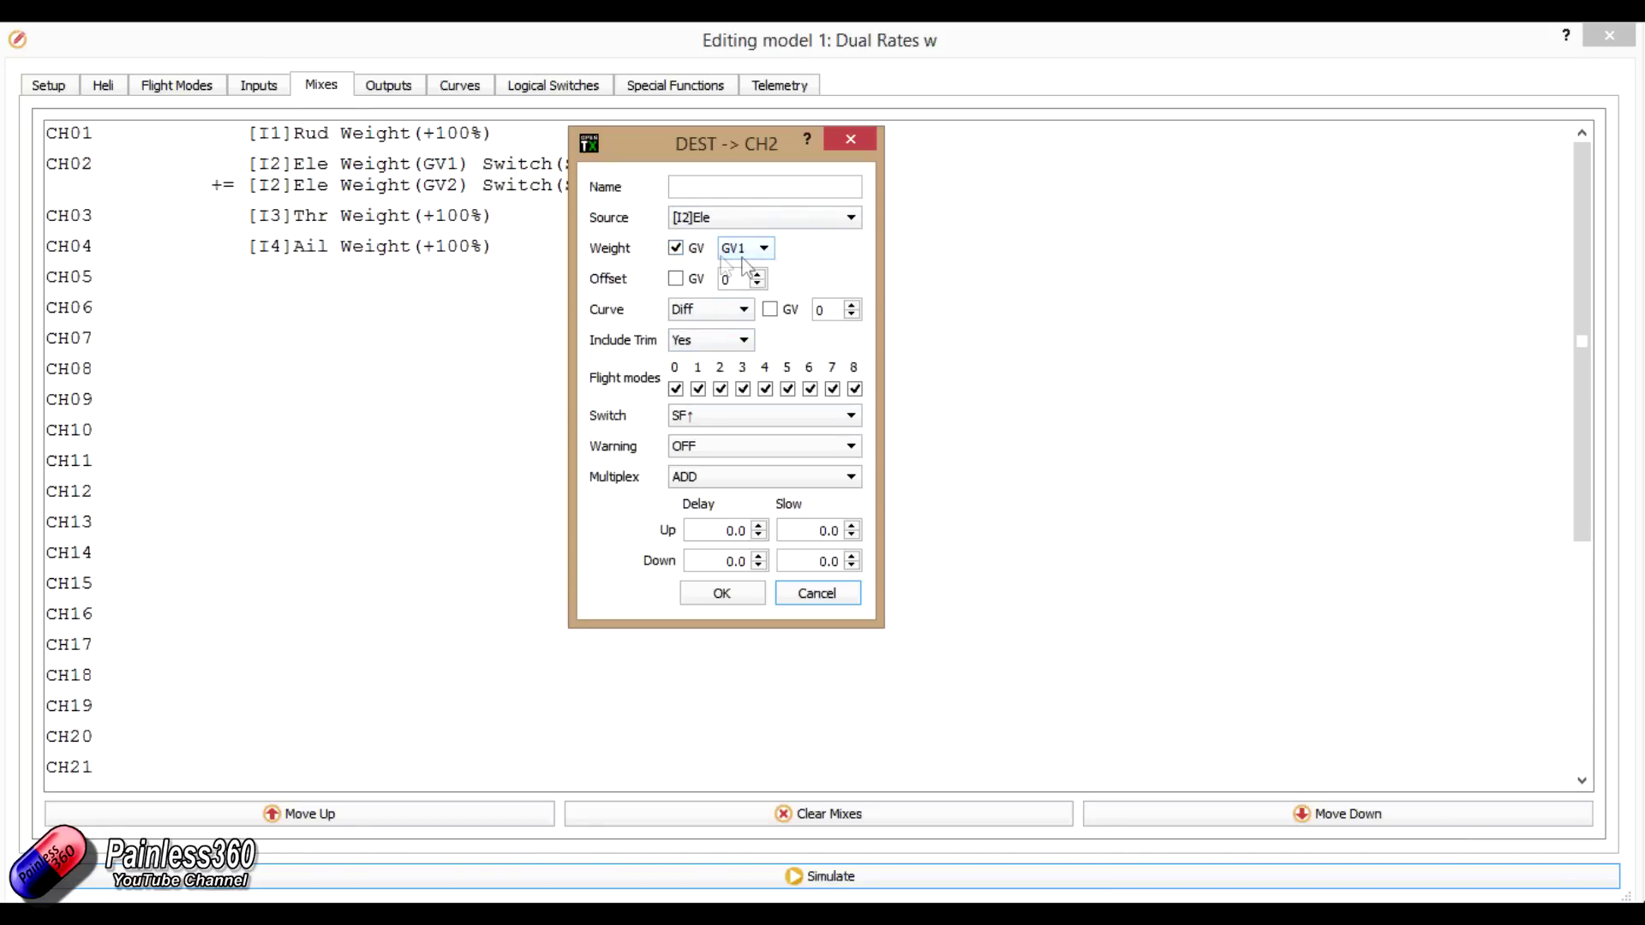
{"action": "left_click", "coordinate": [722, 593]}
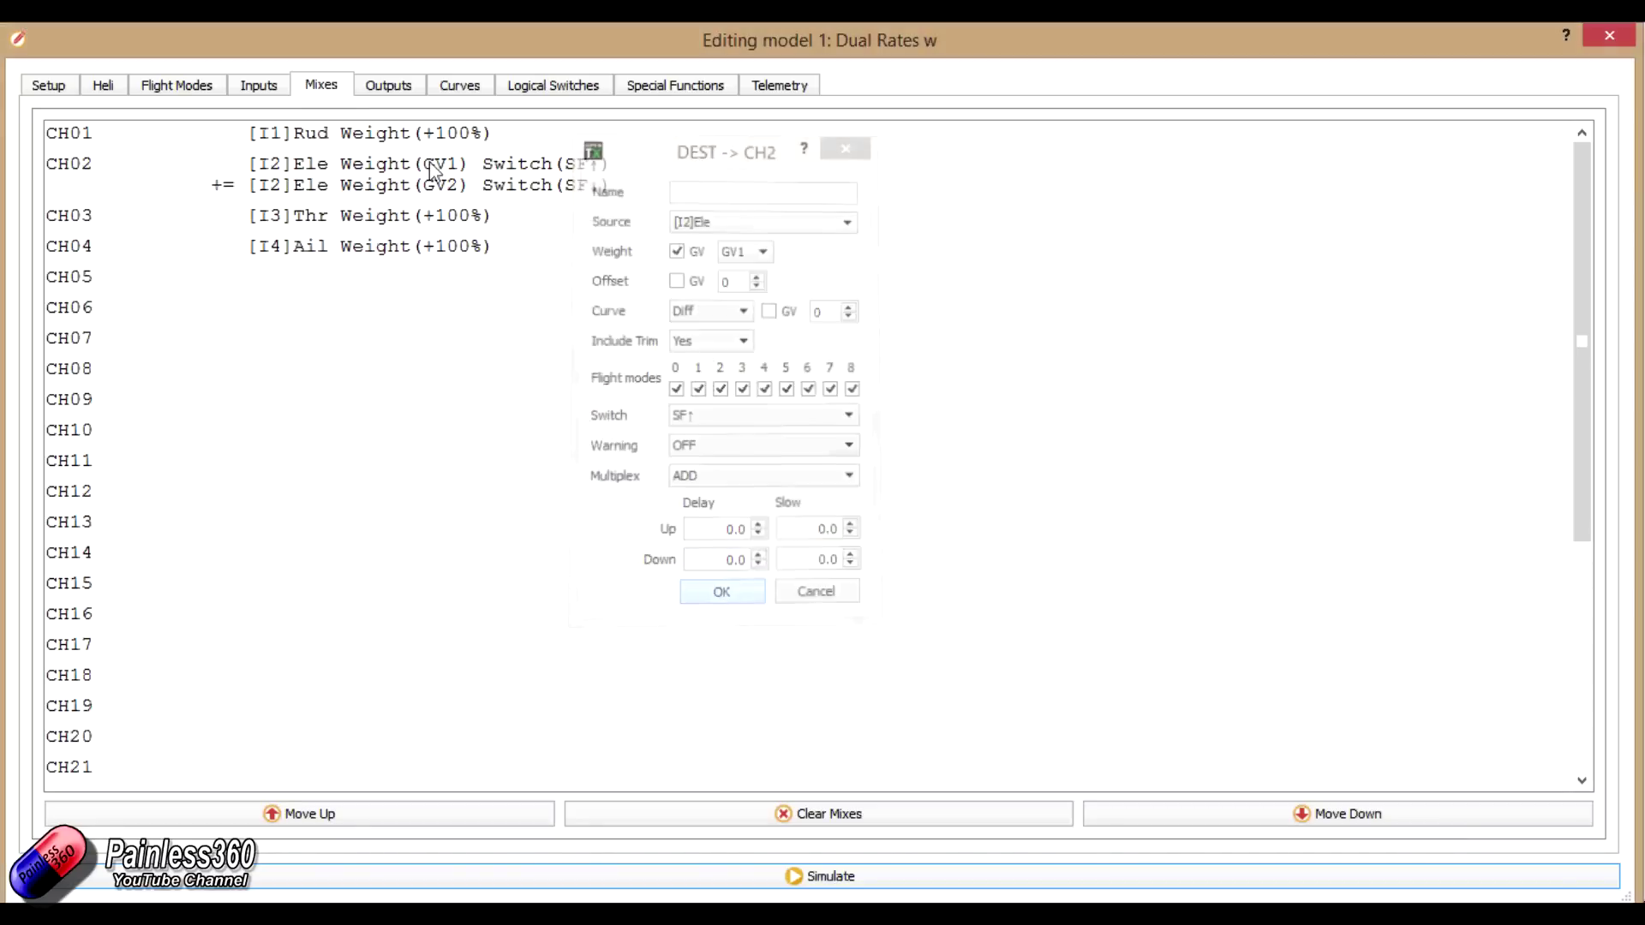
{"action": "double_click", "coordinate": [387, 190]}
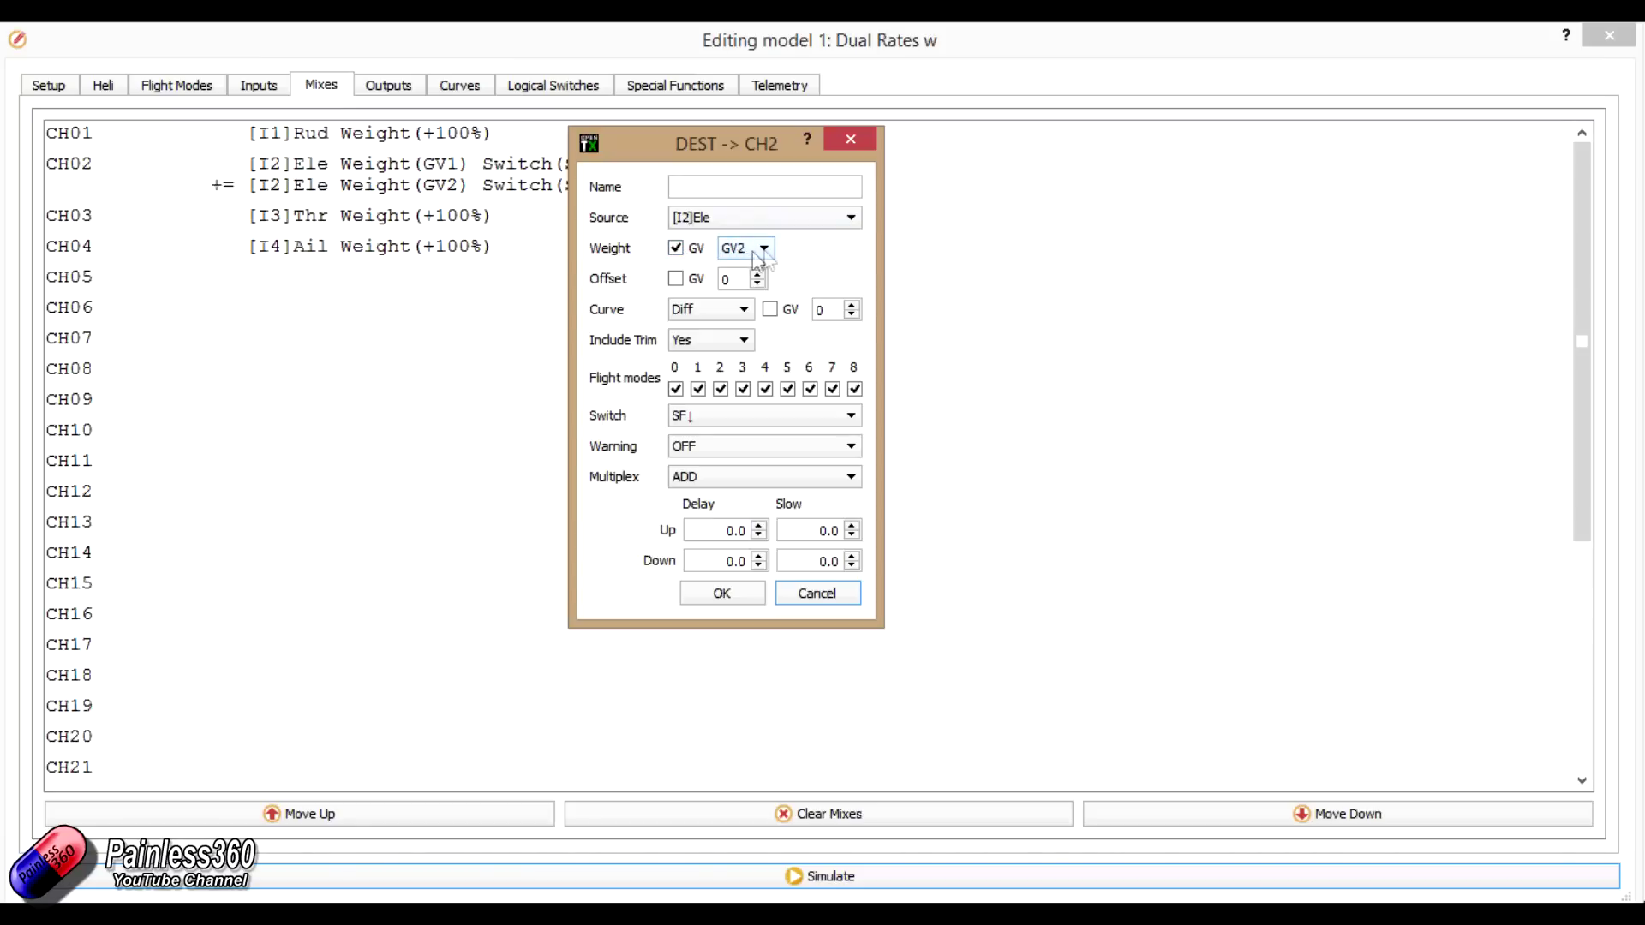
{"action": "left_click", "coordinate": [723, 593]}
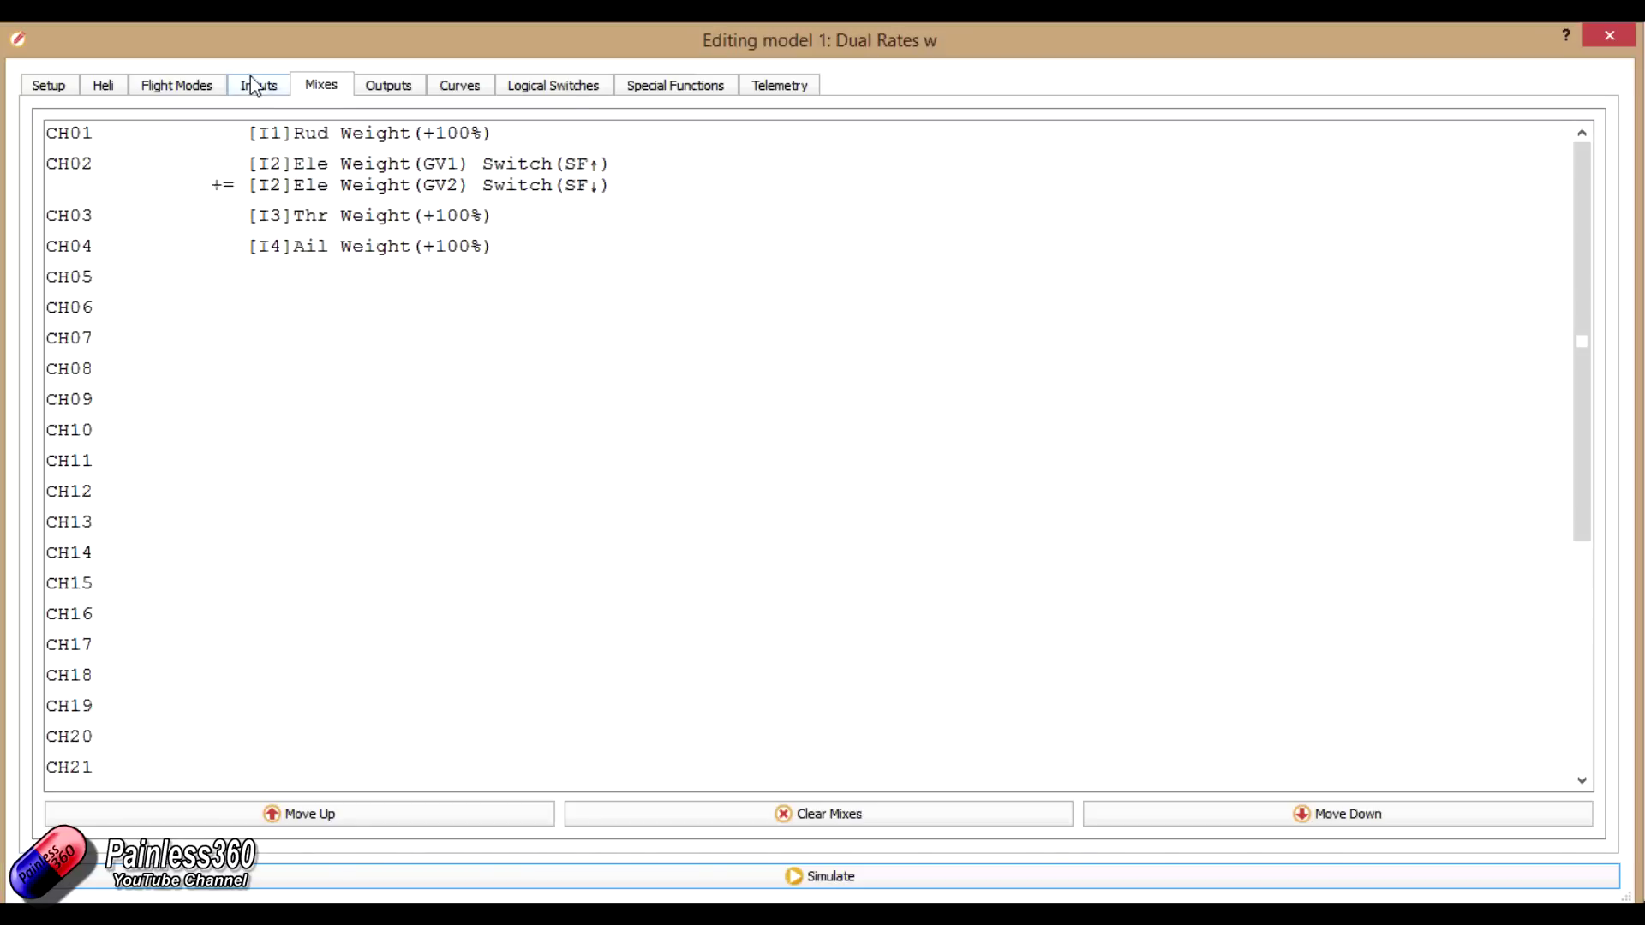
Change the Adjust GV1 source in special function SF1 to pot S1.
{"action": "left_click", "coordinate": [686, 91]}
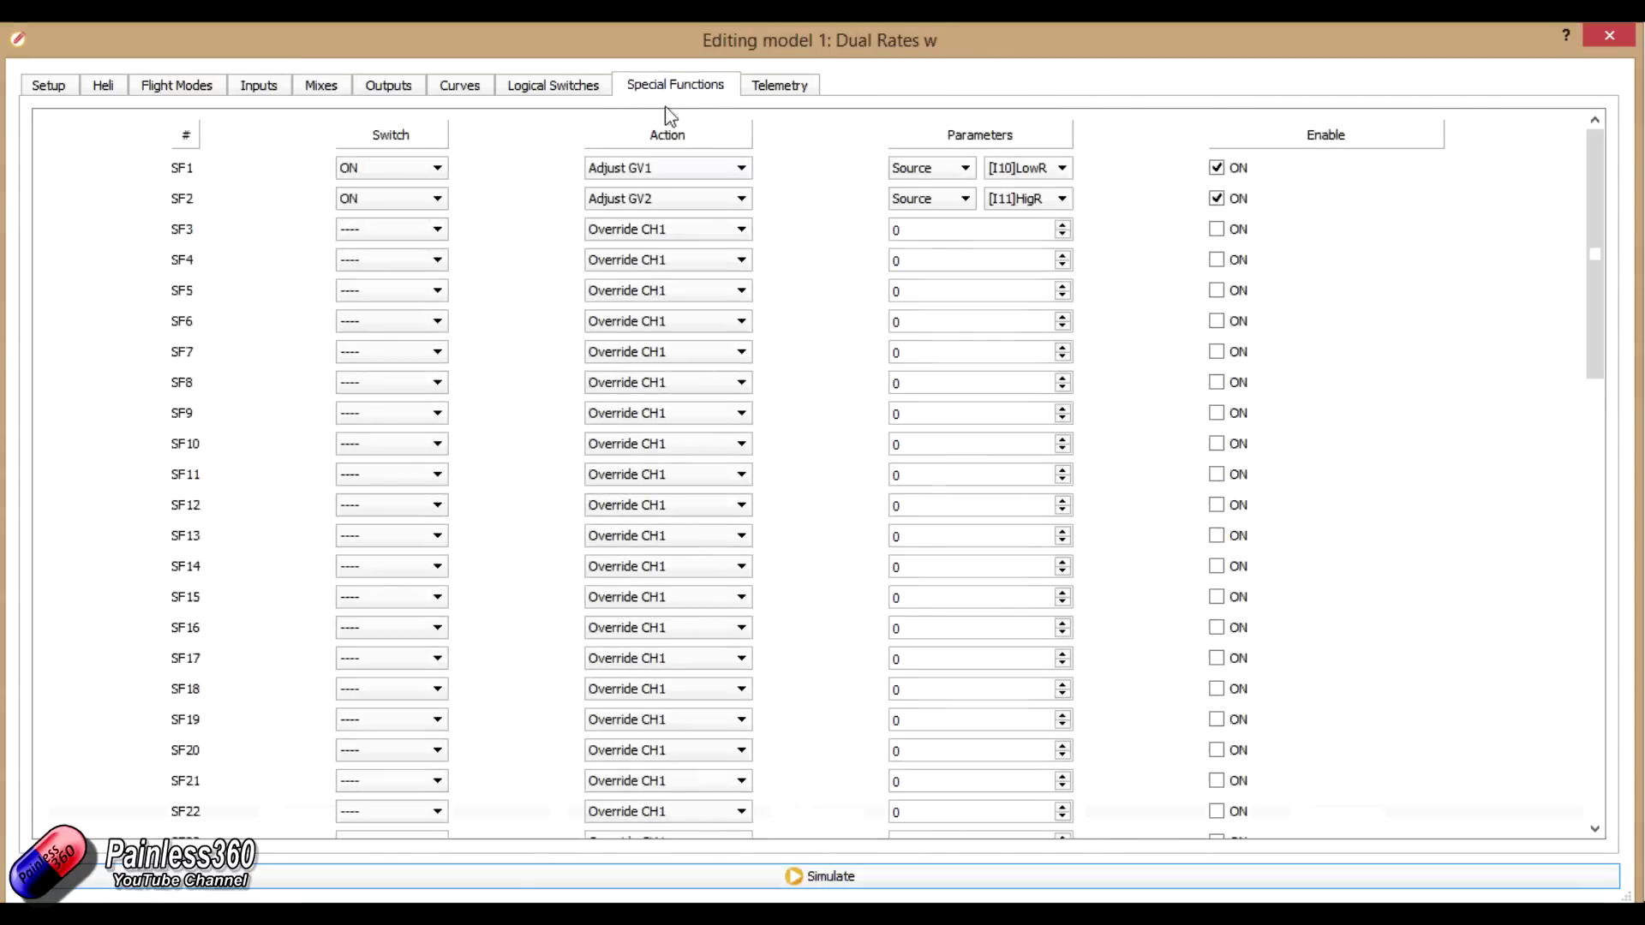
{"action": "left_click", "coordinate": [442, 167]}
{"action": "left_click", "coordinate": [693, 148]}
{"action": "left_click", "coordinate": [1061, 169]}
{"action": "left_click", "coordinate": [1068, 170]}
{"action": "left_click", "coordinate": [1067, 170]}
{"action": "scroll", "coordinate": [1067, 218], "scroll_direction": "down", "scroll_amount": 1}
{"action": "scroll", "coordinate": [1021, 245], "scroll_direction": "down", "scroll_amount": 15}
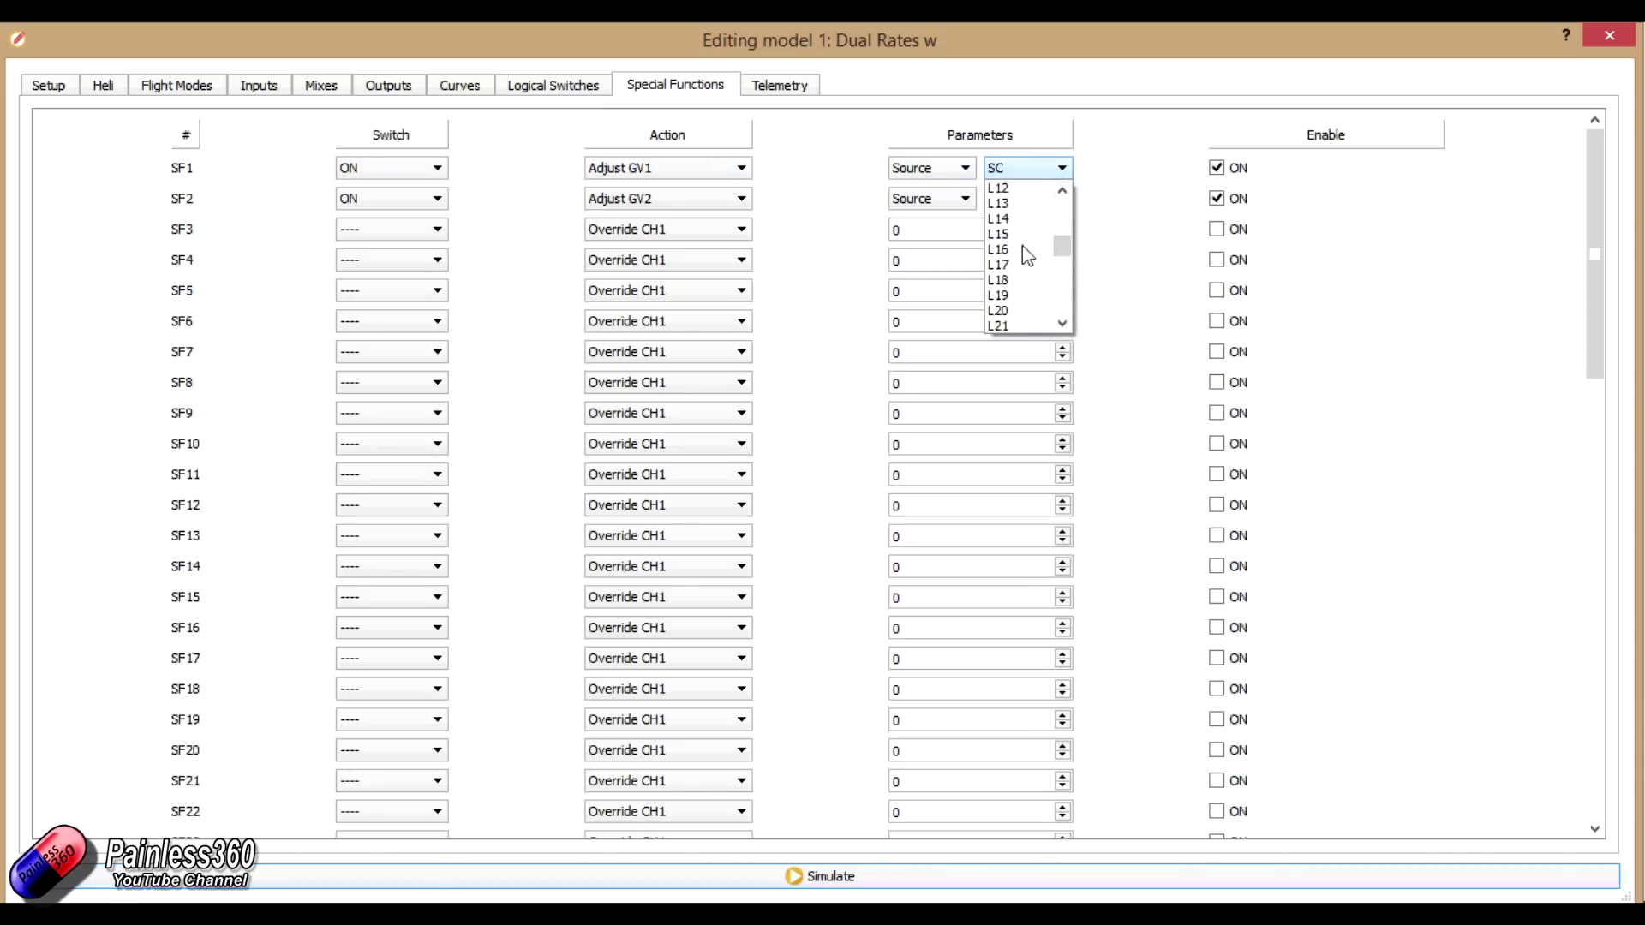
{"action": "scroll", "coordinate": [1021, 245], "scroll_direction": "up", "scroll_amount": 15}
{"action": "left_click", "coordinate": [995, 310]}
Change the Adjust GV2 source in special function SF2 to pot S2.
{"action": "left_click", "coordinate": [1047, 200]}
{"action": "scroll", "coordinate": [1051, 228], "scroll_direction": "down", "scroll_amount": 3}
{"action": "left_click", "coordinate": [1051, 227]}
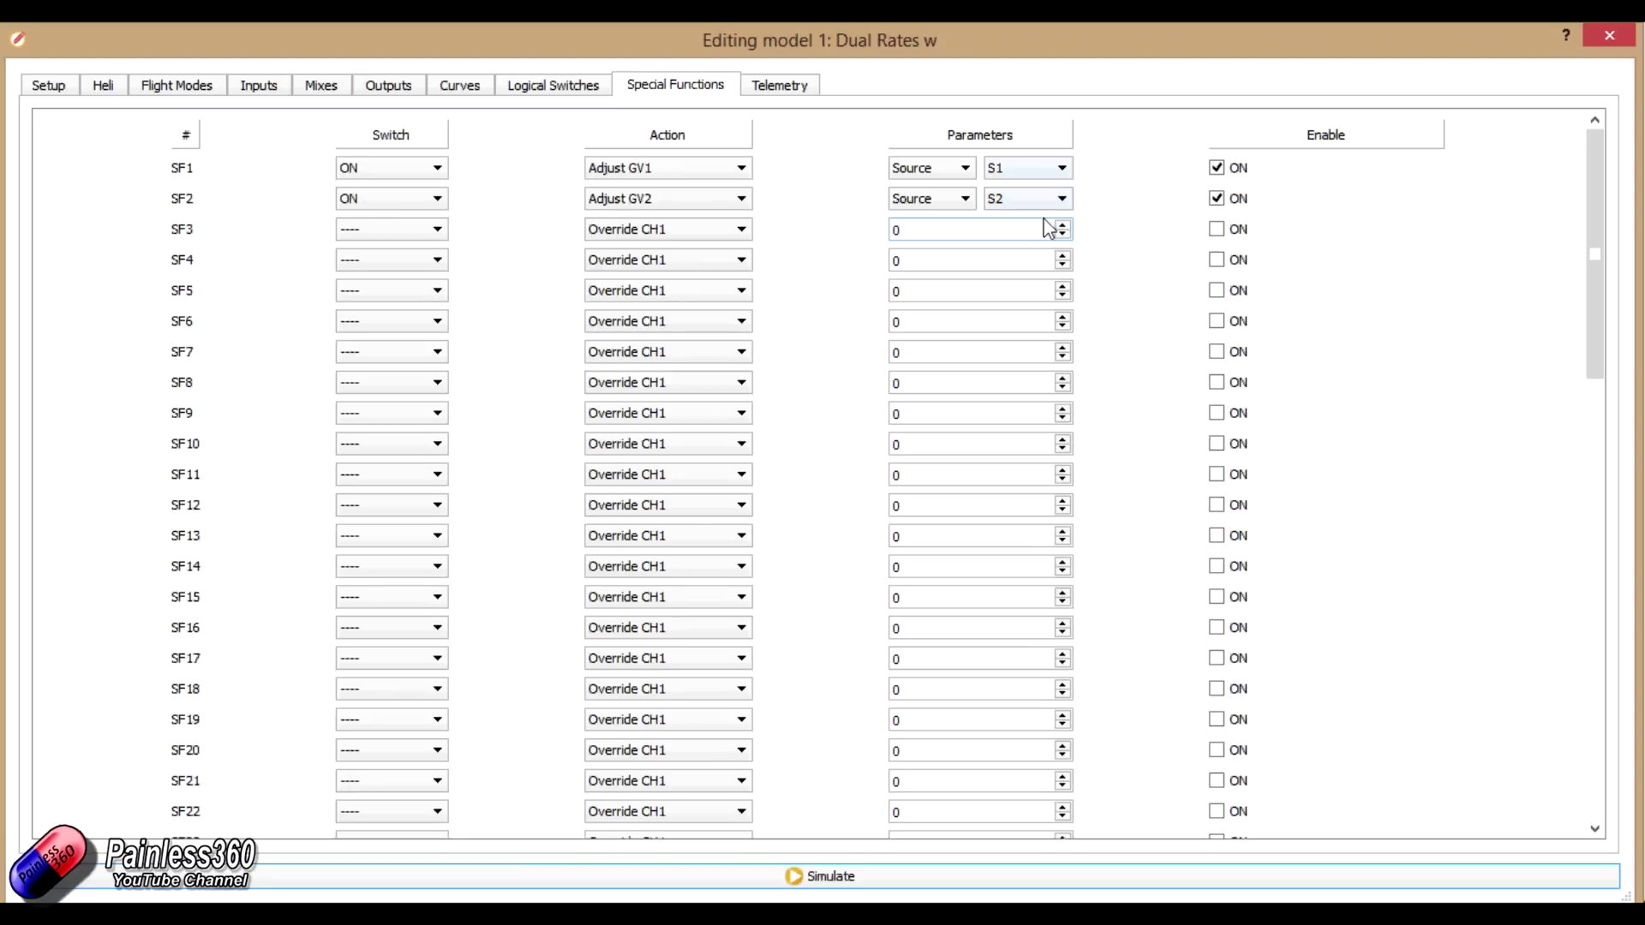
Start the simulation, turn pot S2 up, and raise the right stick to Y 91% with Fix X and Hold Y enabled.
{"action": "left_click", "coordinate": [824, 882]}
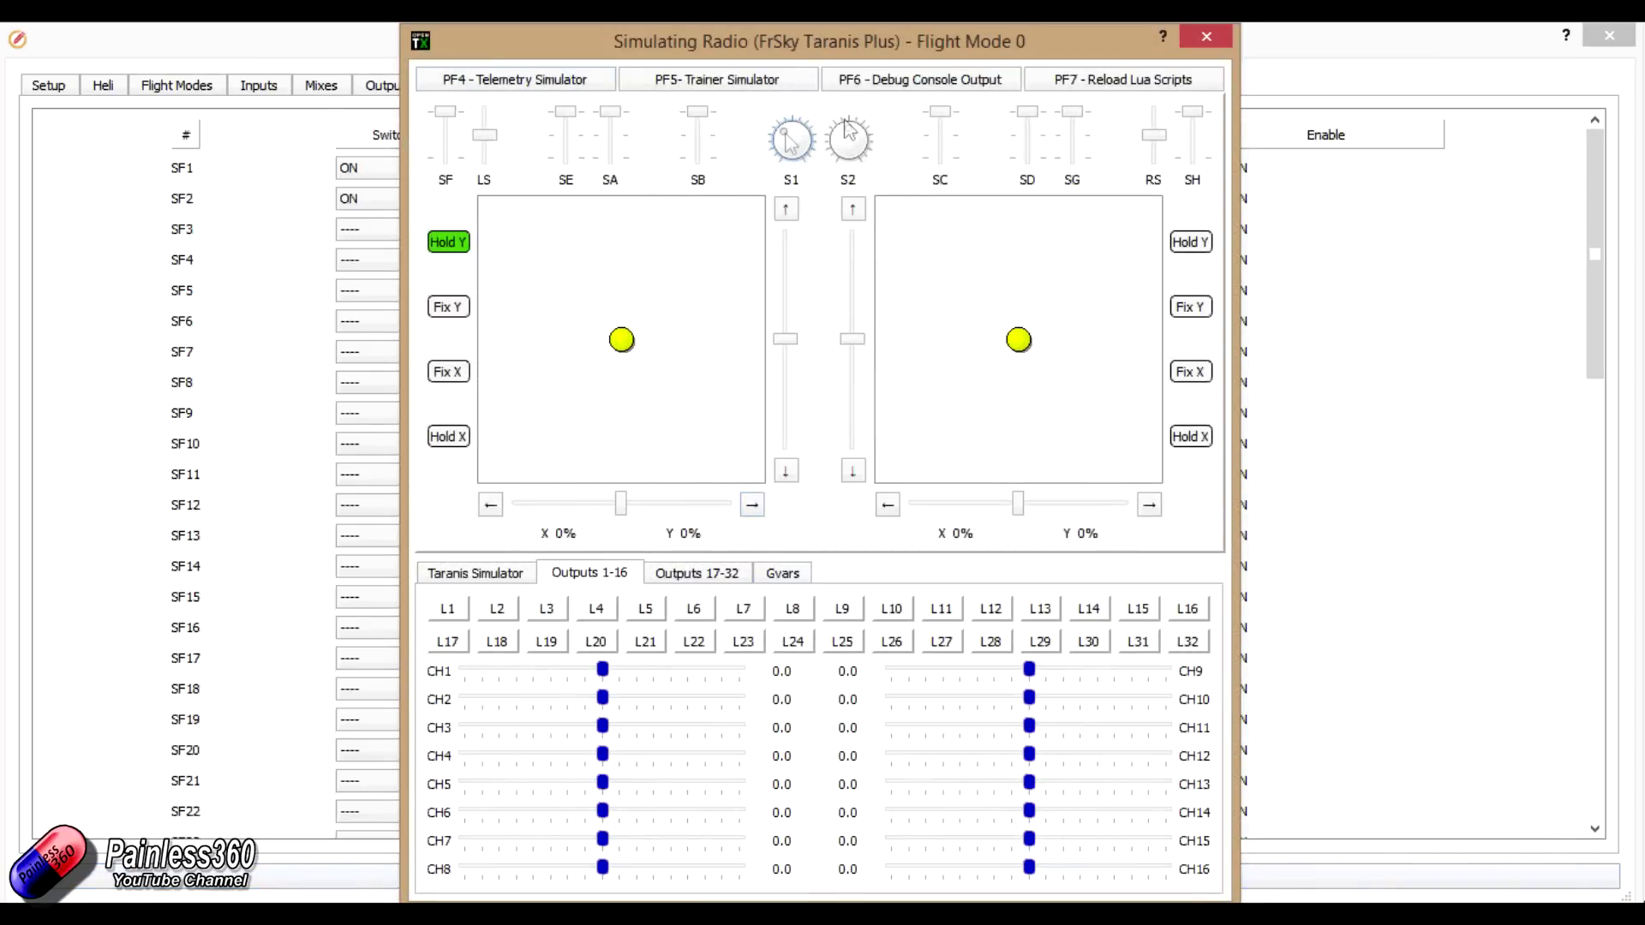
{"action": "left_click_drag", "start_coordinate": [848, 130], "coordinate": [861, 133]}
{"action": "left_click", "coordinate": [1191, 371]}
{"action": "left_click", "coordinate": [1191, 242]}
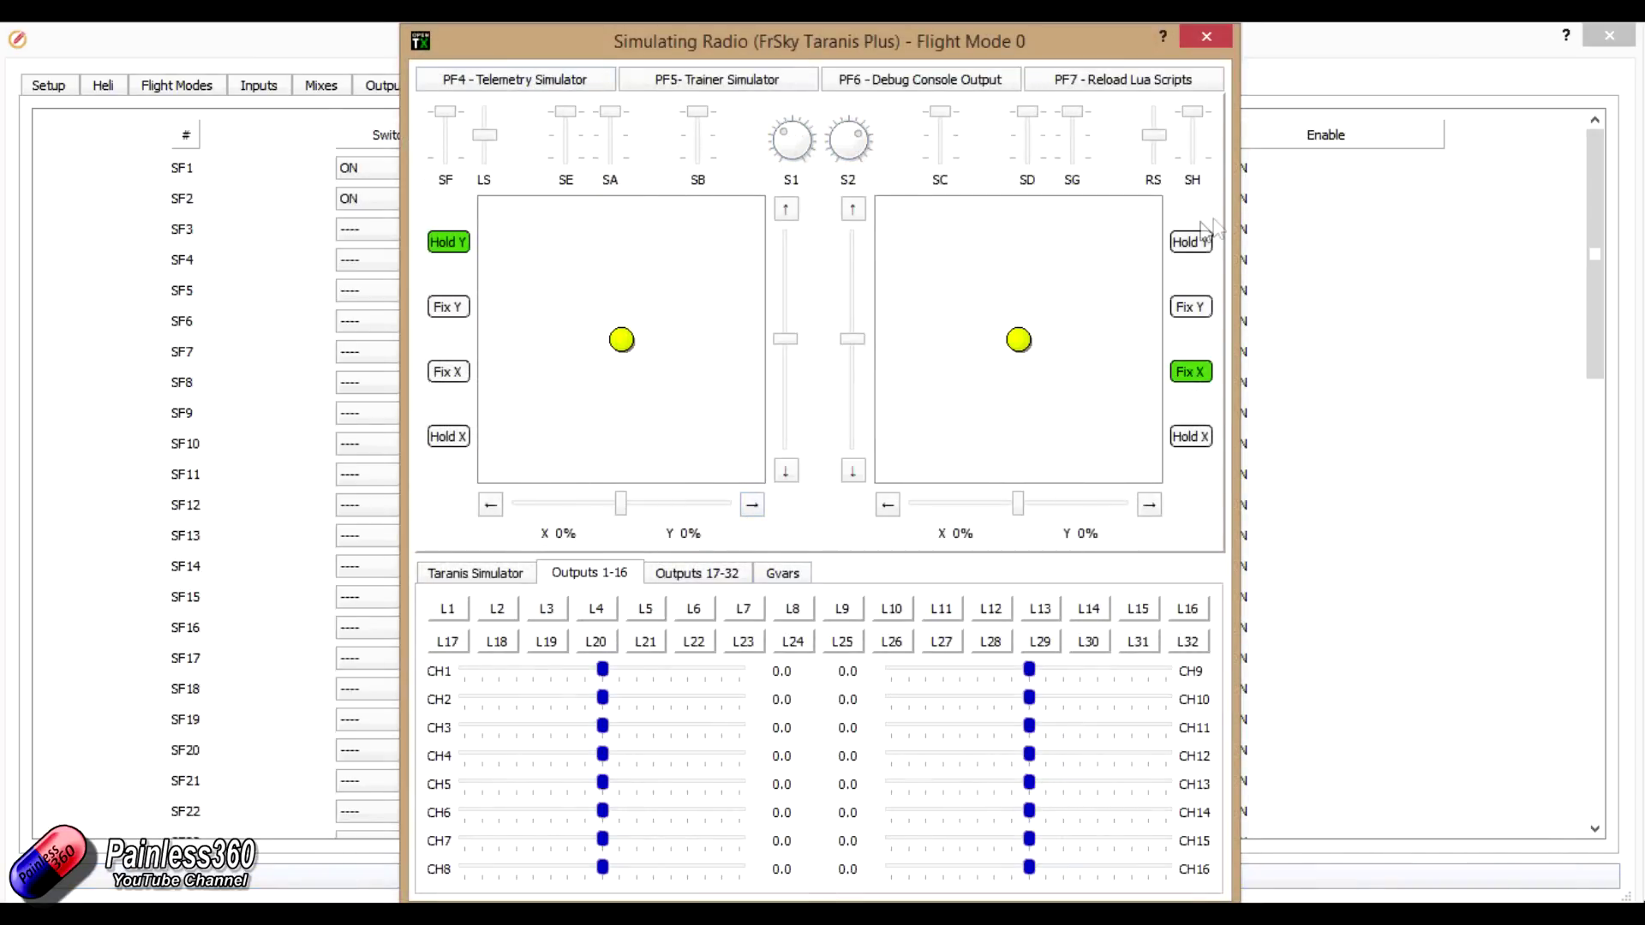
{"action": "left_click_drag", "start_coordinate": [1021, 345], "coordinate": [1019, 219]}
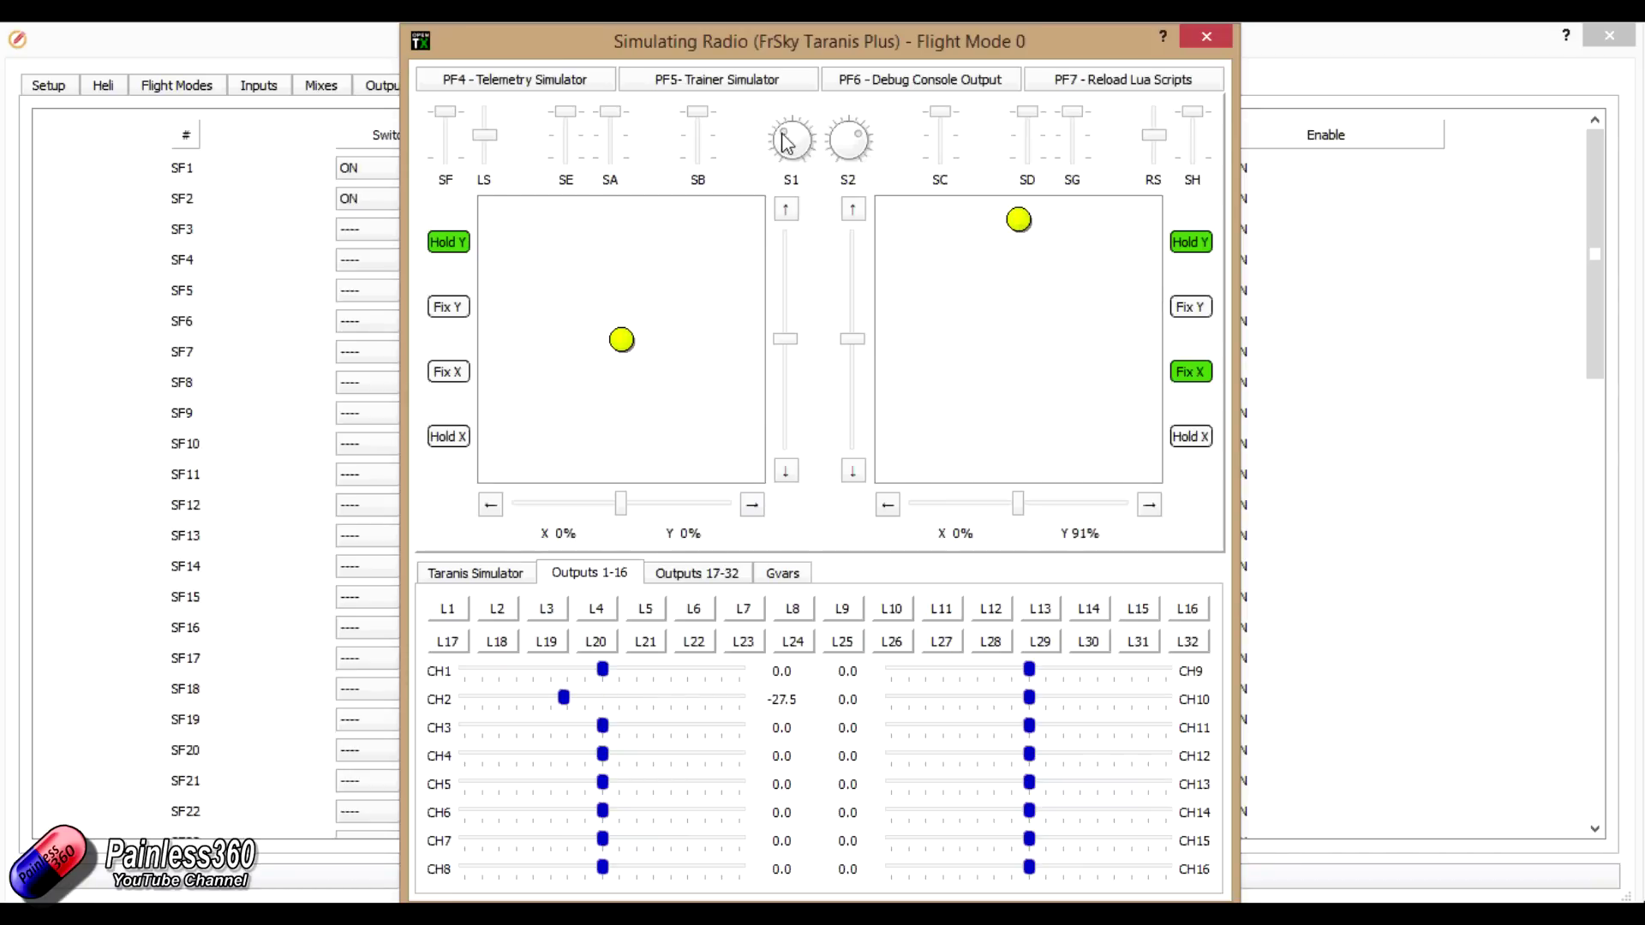
Turn pot S1 while checking the global variables and the CH2 output, then close the simulation.
{"action": "left_click_drag", "start_coordinate": [785, 142], "coordinate": [797, 131]}
{"action": "left_click", "coordinate": [784, 574]}
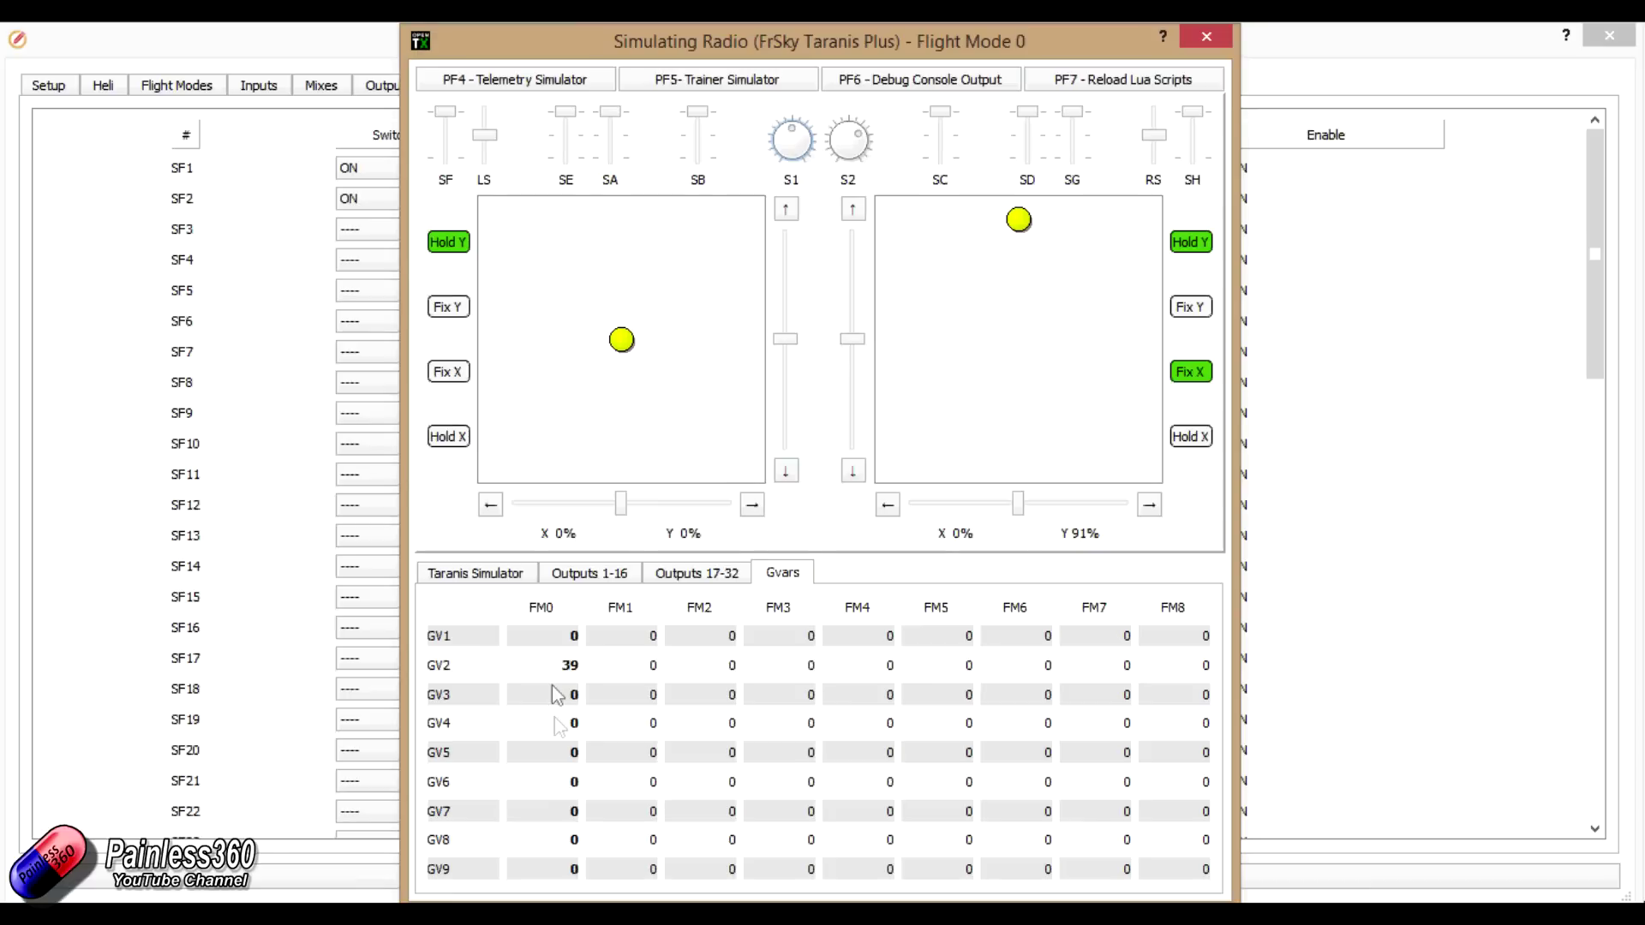
{"action": "mouse_move", "coordinate": [792, 140]}
{"action": "left_mouse_down"}
{"action": "mouse_move", "coordinate": [790, 161]}
{"action": "mouse_move", "coordinate": [797, 127]}
{"action": "left_mouse_up"}
{"action": "left_click", "coordinate": [515, 580]}
{"action": "left_click", "coordinate": [561, 580]}
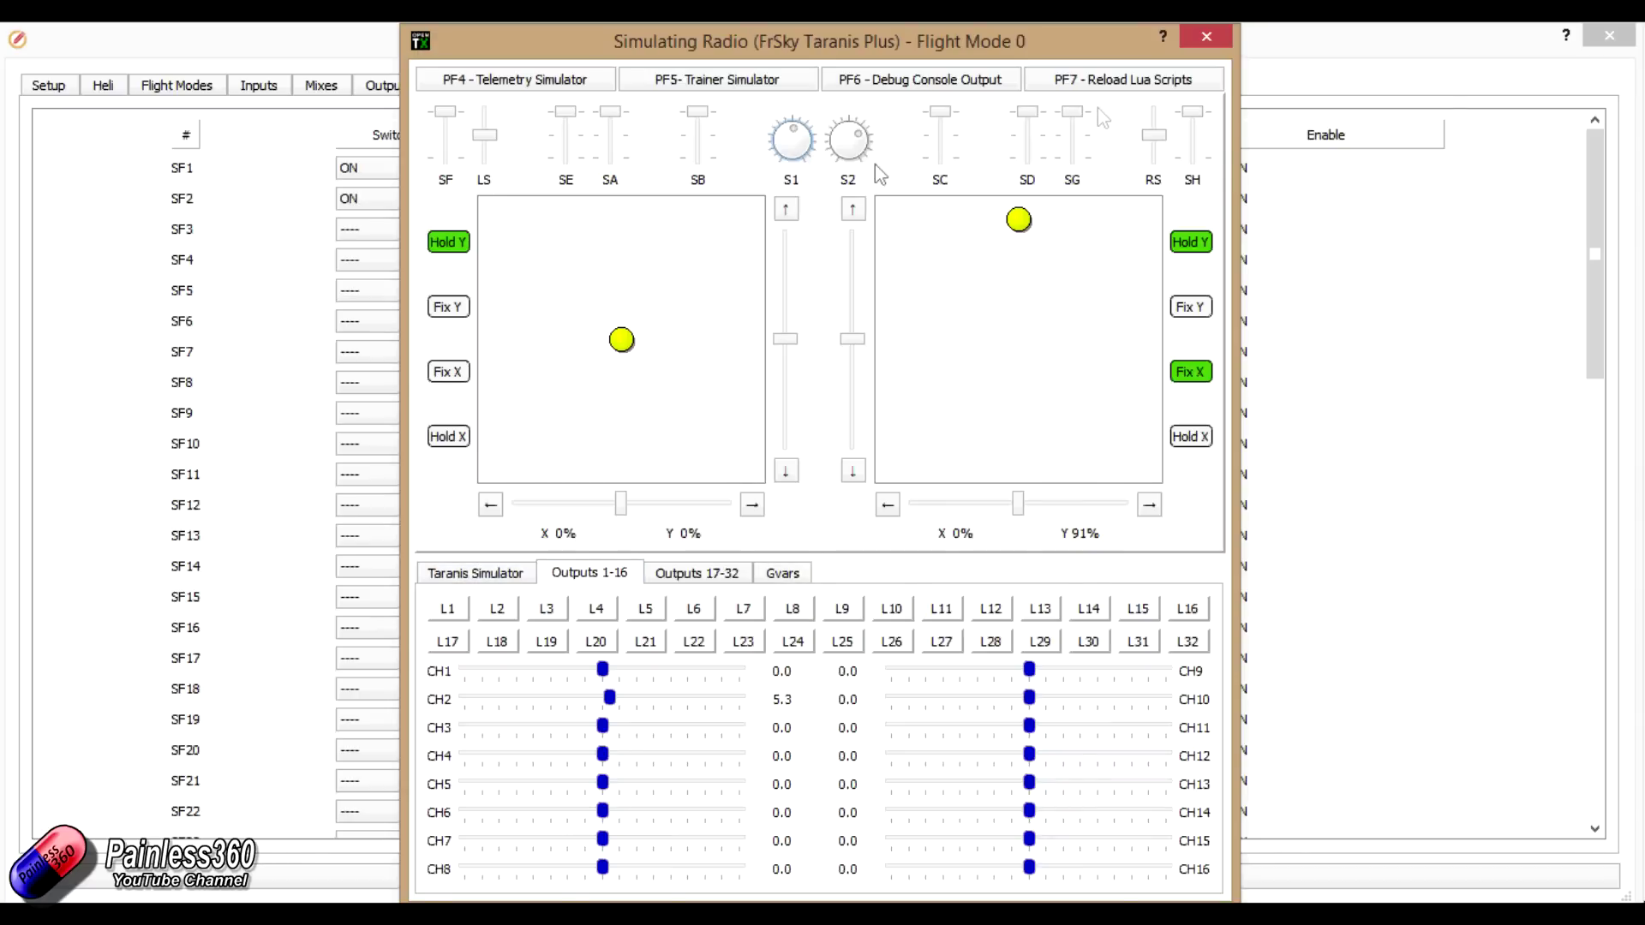
{"action": "mouse_move", "coordinate": [797, 137]}
{"action": "left_mouse_down"}
{"action": "mouse_move", "coordinate": [783, 147]}
{"action": "mouse_move", "coordinate": [816, 142]}
{"action": "mouse_move", "coordinate": [778, 146]}
{"action": "left_mouse_up"}
{"action": "left_click", "coordinate": [1200, 35]}
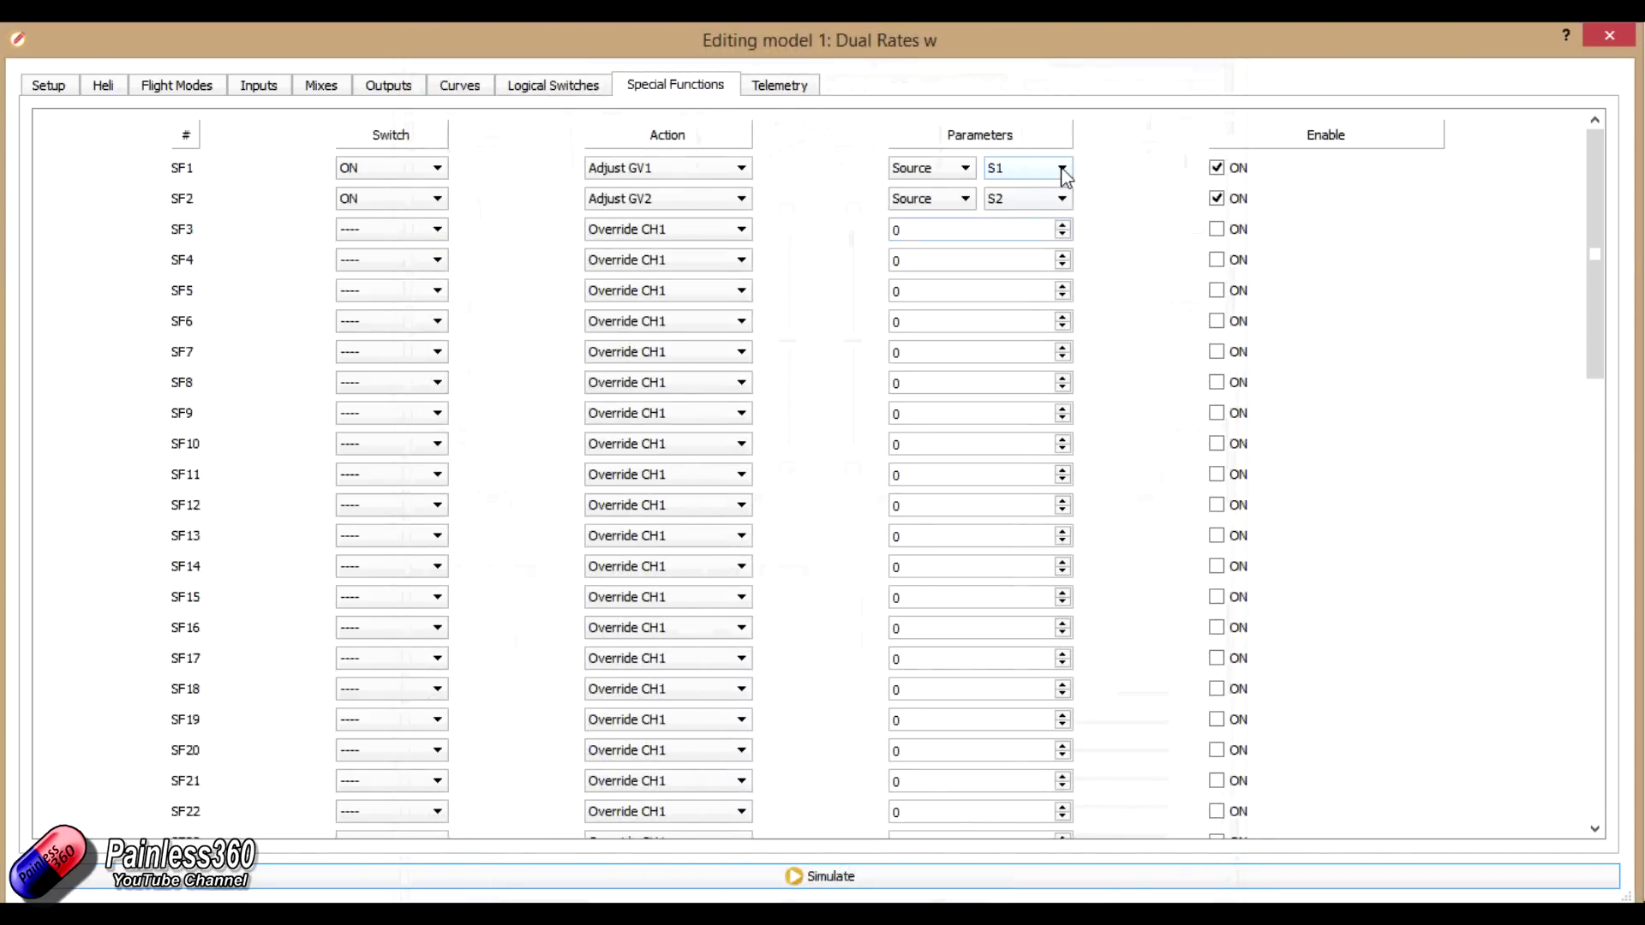
Examine the source, weight and offset settings of inputs [I10]LowR and [I11]HigR.
{"action": "left_click", "coordinate": [253, 88]}
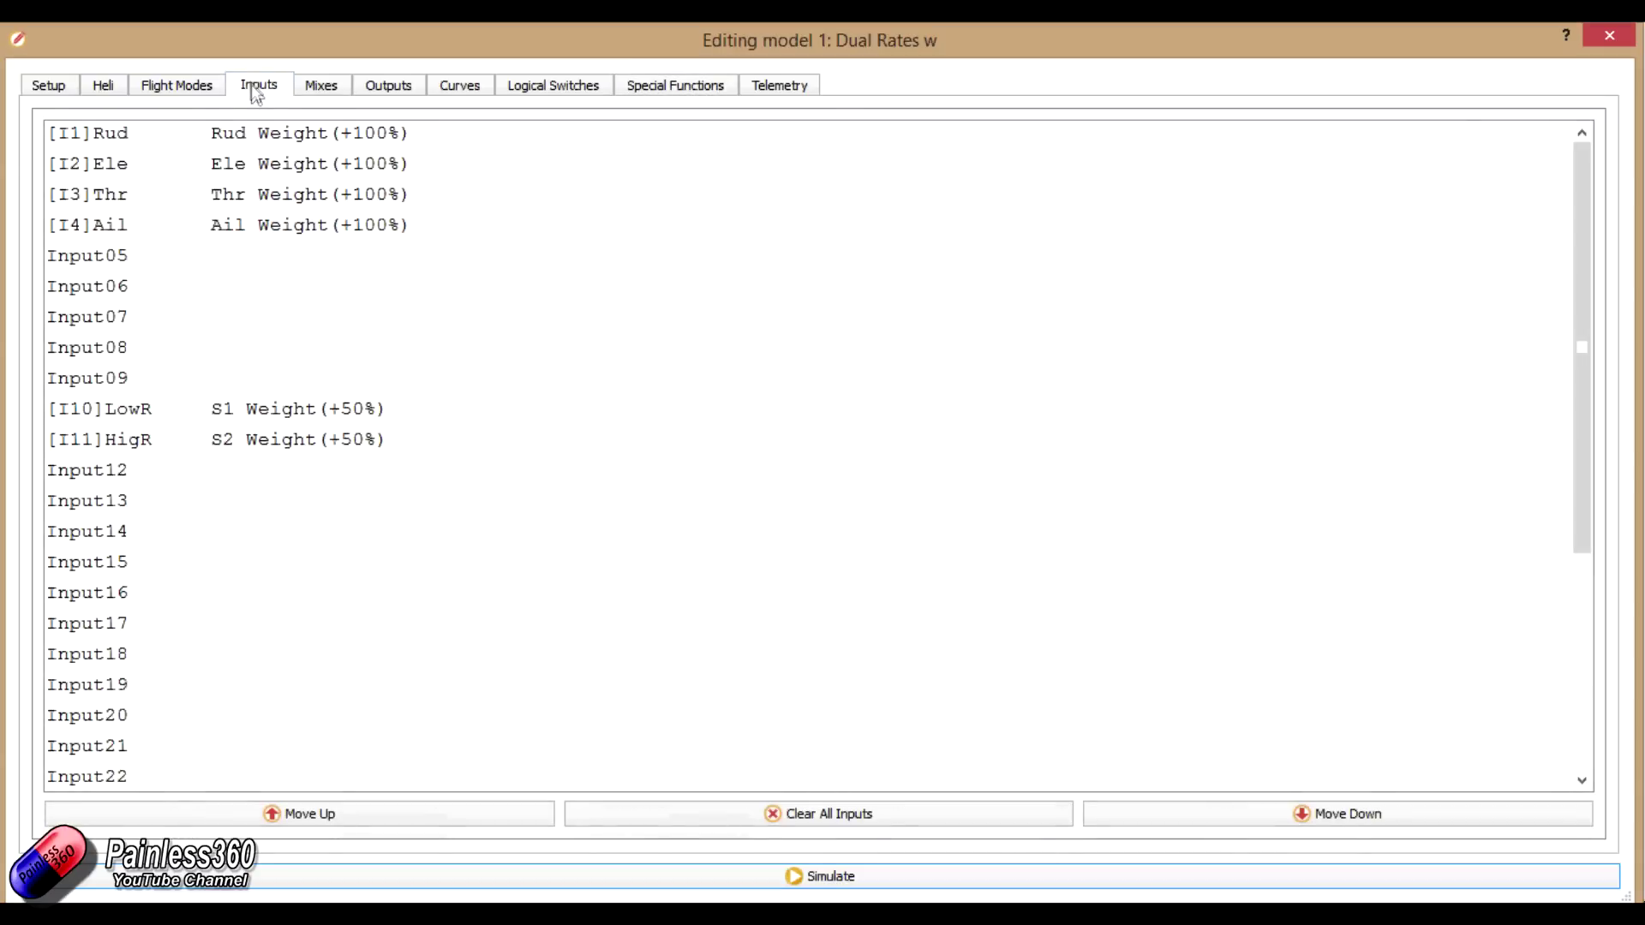
{"action": "left_click", "coordinate": [137, 411]}
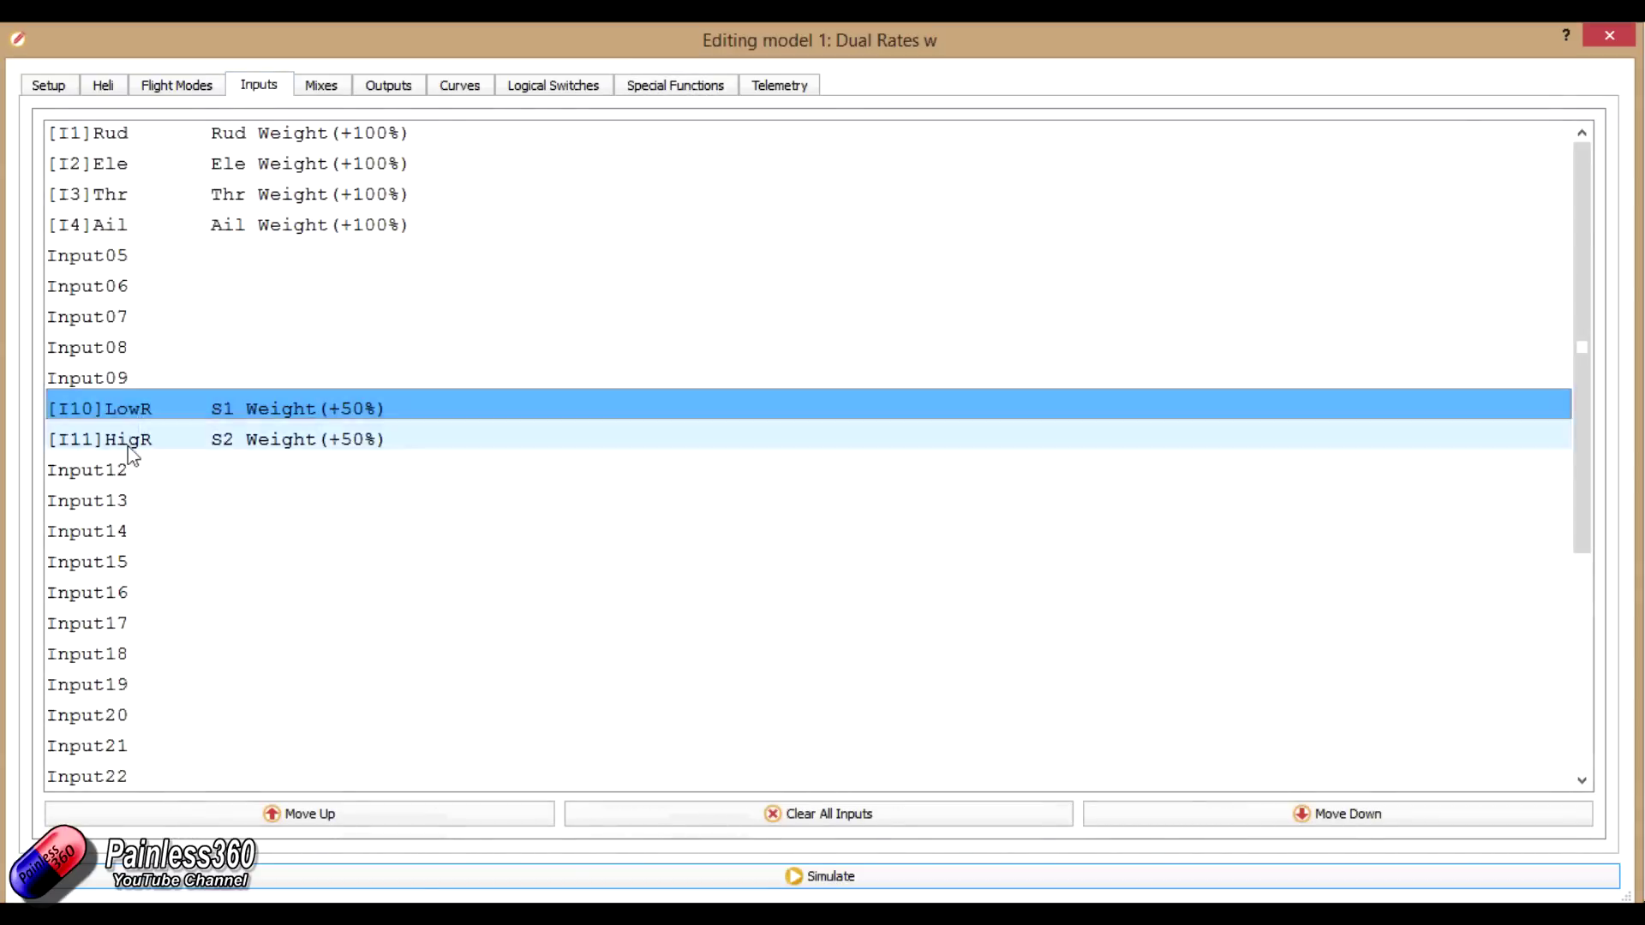
{"action": "left_click", "coordinate": [127, 445]}
{"action": "double_click", "coordinate": [131, 410]}
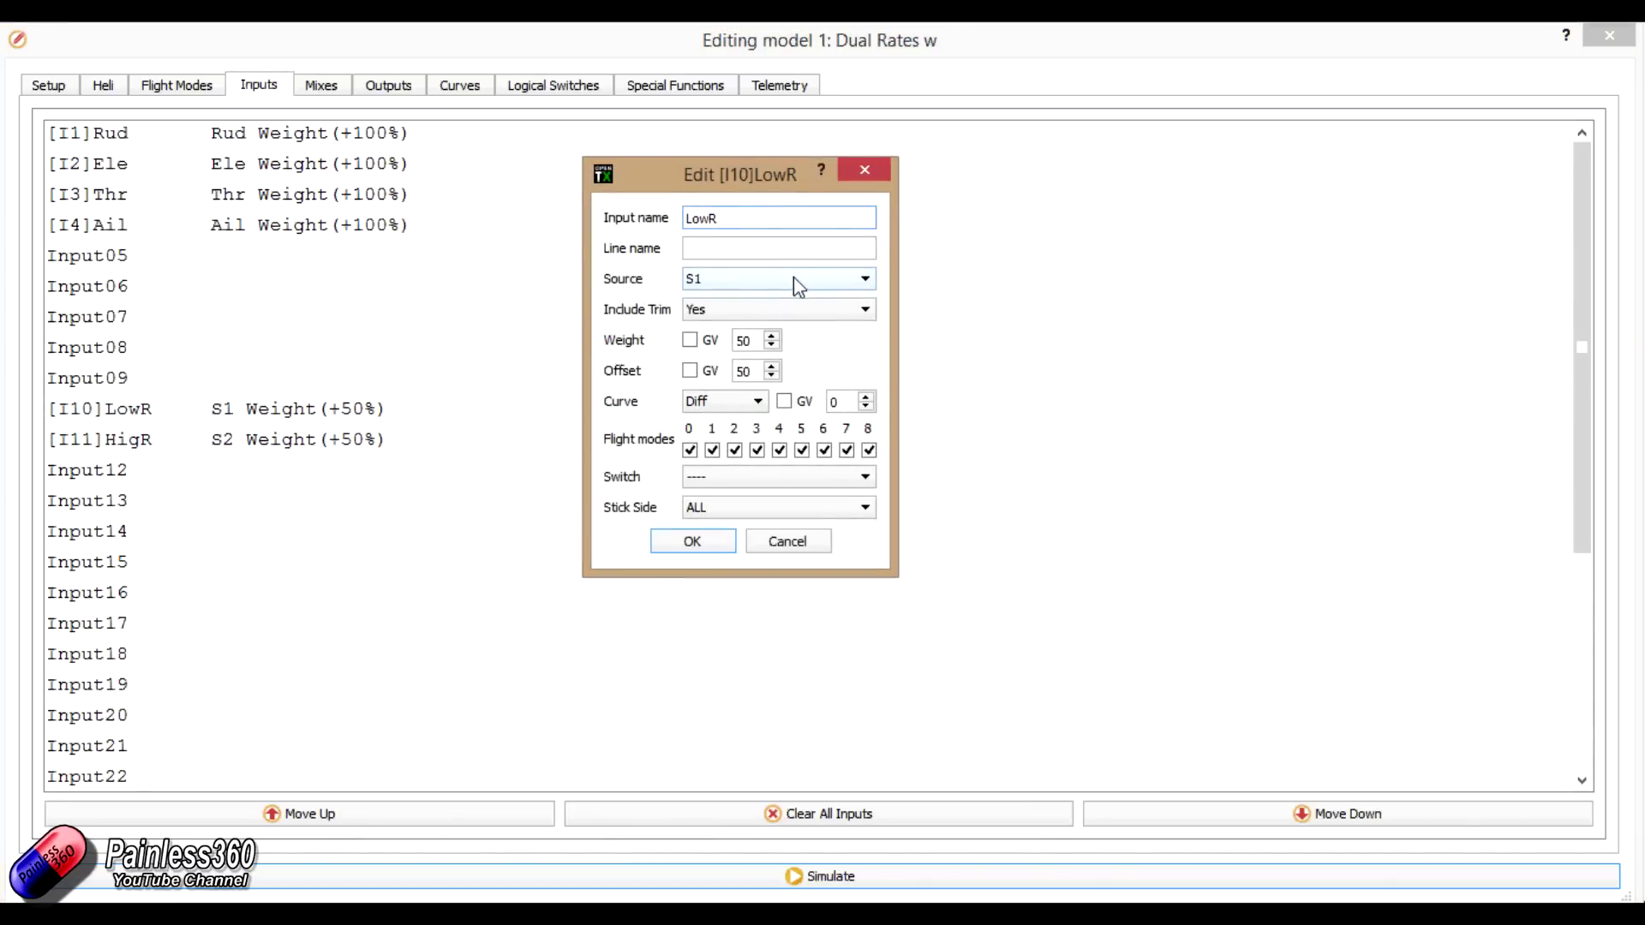
{"action": "left_click", "coordinate": [724, 220]}
{"action": "left_click", "coordinate": [711, 541]}
{"action": "double_click", "coordinate": [295, 442]}
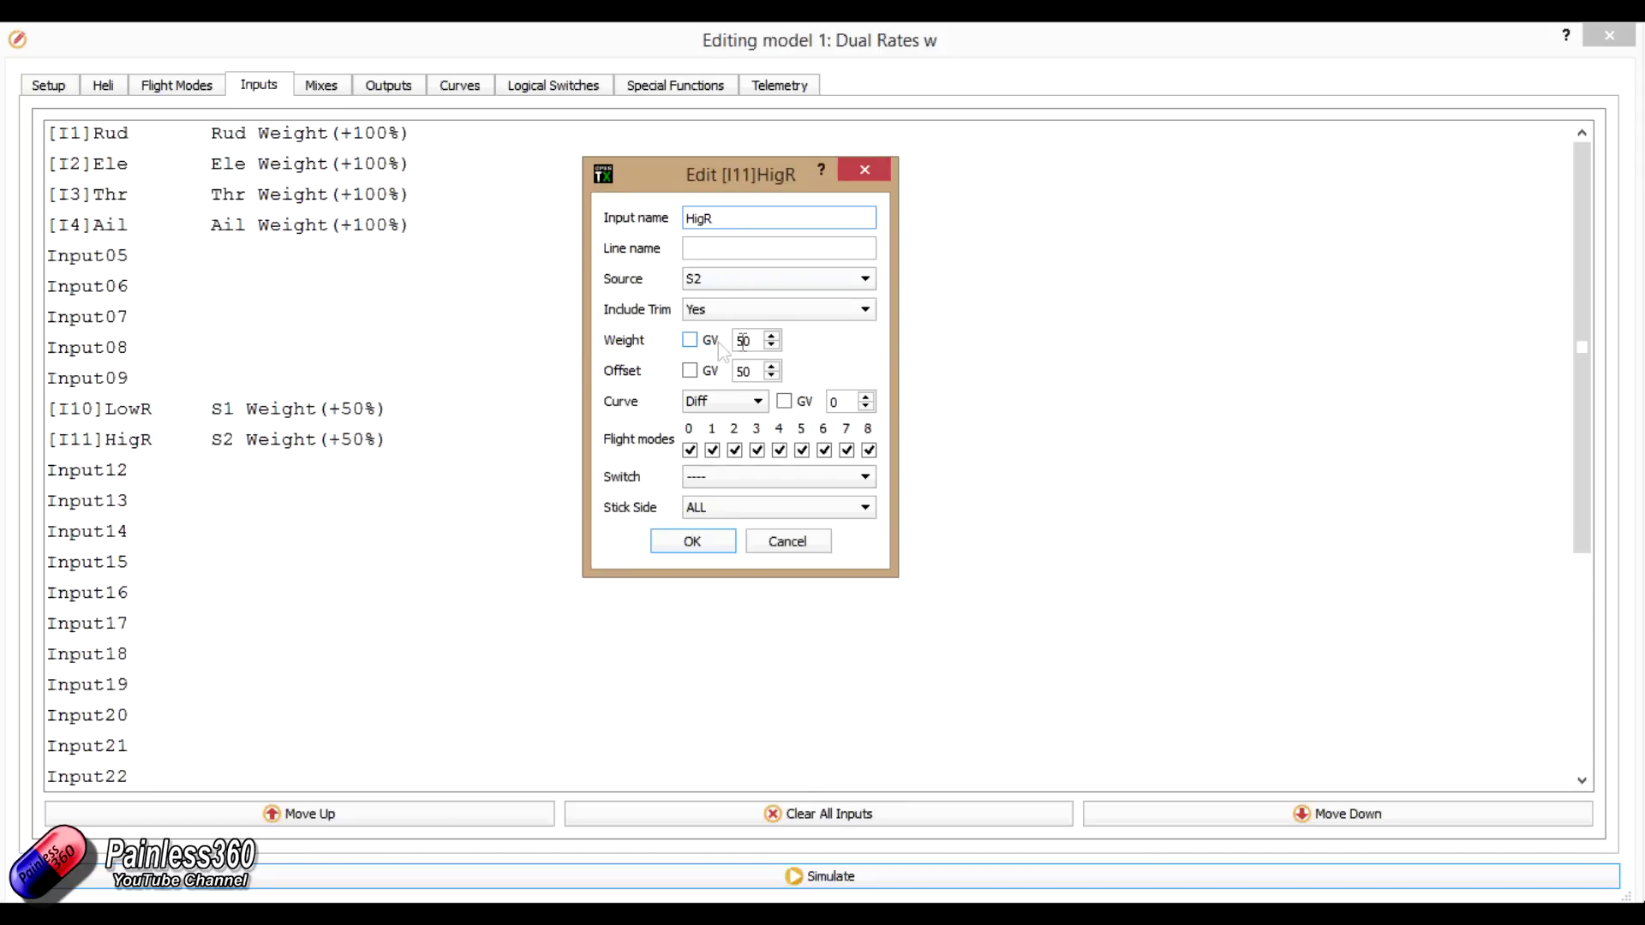
{"action": "left_click", "coordinate": [694, 544]}
Set the source of special function SF1 to [I10]LowR and that of SF2 to [I11]HigR.
{"action": "left_click", "coordinate": [665, 88]}
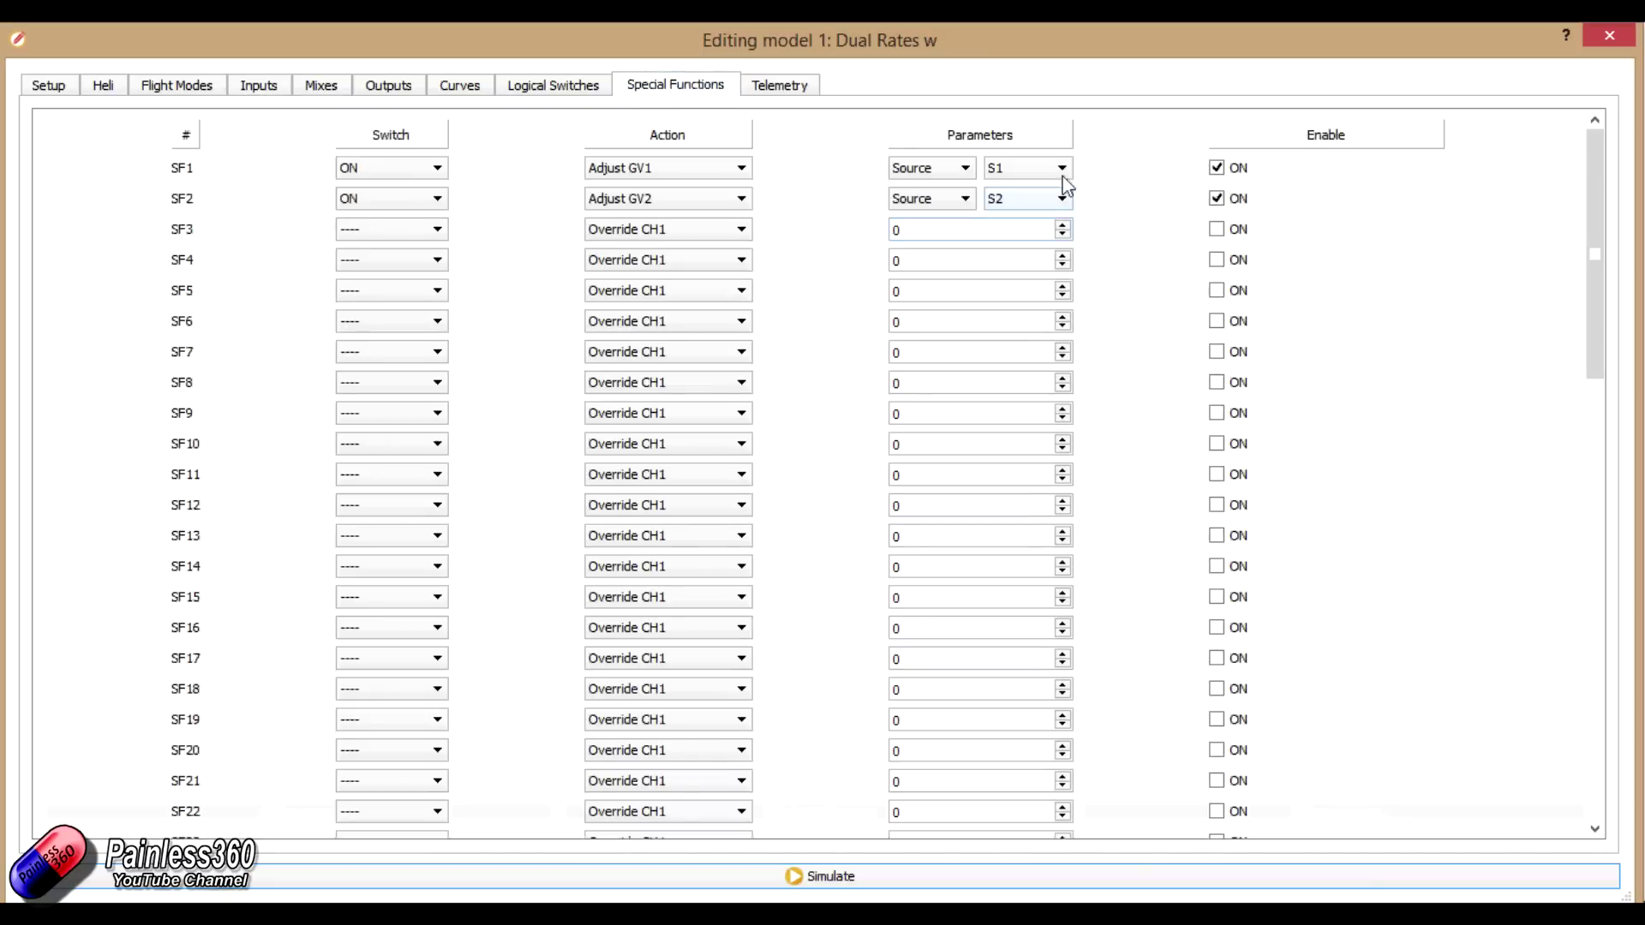
{"action": "left_click", "coordinate": [1062, 169]}
{"action": "left_click", "coordinate": [1036, 236]}
{"action": "left_click", "coordinate": [1054, 199]}
{"action": "left_click", "coordinate": [1034, 266]}
Run the simulation and turn the pots while checking the global variables, then show outputs 1-16.
{"action": "left_click", "coordinate": [813, 879]}
{"action": "left_click", "coordinate": [779, 572]}
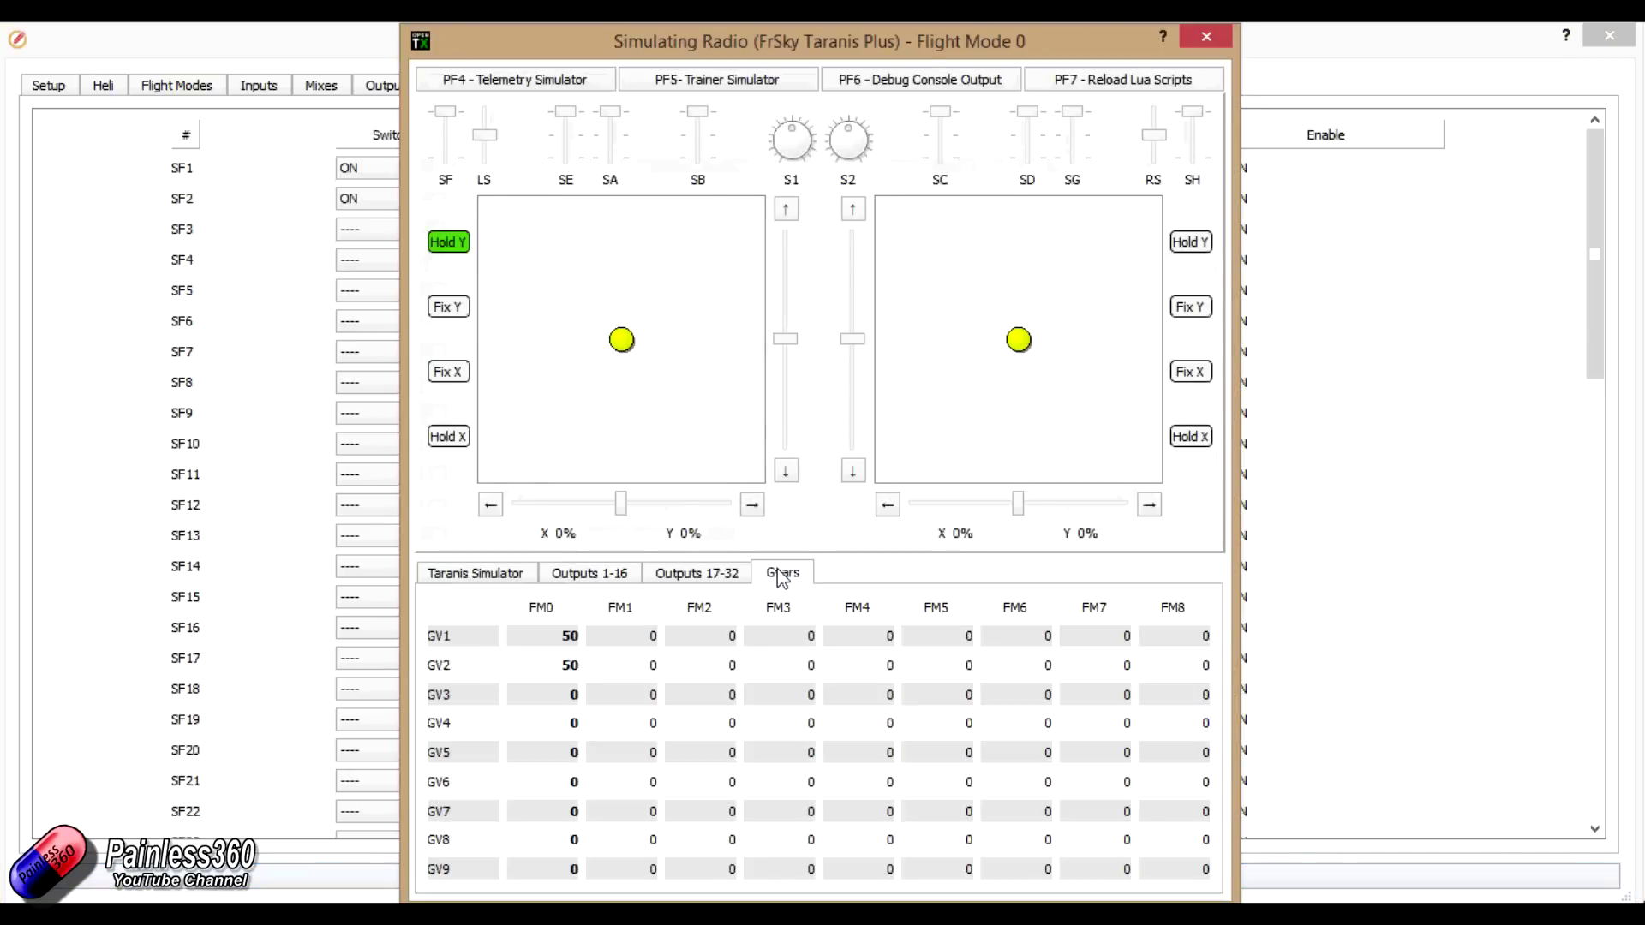
{"action": "left_click", "coordinate": [786, 131]}
{"action": "mouse_move", "coordinate": [792, 162]}
{"action": "left_mouse_down"}
{"action": "mouse_move", "coordinate": [780, 134]}
{"action": "mouse_move", "coordinate": [805, 167]}
{"action": "mouse_move", "coordinate": [793, 176]}
{"action": "left_mouse_up"}
{"action": "mouse_move", "coordinate": [786, 159]}
{"action": "left_mouse_down"}
{"action": "mouse_move", "coordinate": [784, 124]}
{"action": "mouse_move", "coordinate": [816, 137]}
{"action": "mouse_move", "coordinate": [802, 122]}
{"action": "mouse_move", "coordinate": [768, 148]}
{"action": "mouse_move", "coordinate": [778, 167]}
{"action": "mouse_move", "coordinate": [801, 124]}
{"action": "mouse_move", "coordinate": [809, 164]}
{"action": "mouse_move", "coordinate": [767, 124]}
{"action": "mouse_move", "coordinate": [793, 134]}
{"action": "mouse_move", "coordinate": [781, 161]}
{"action": "mouse_move", "coordinate": [810, 128]}
{"action": "mouse_move", "coordinate": [819, 154]}
{"action": "mouse_move", "coordinate": [778, 148]}
{"action": "left_mouse_up"}
{"action": "left_click", "coordinate": [590, 573]}
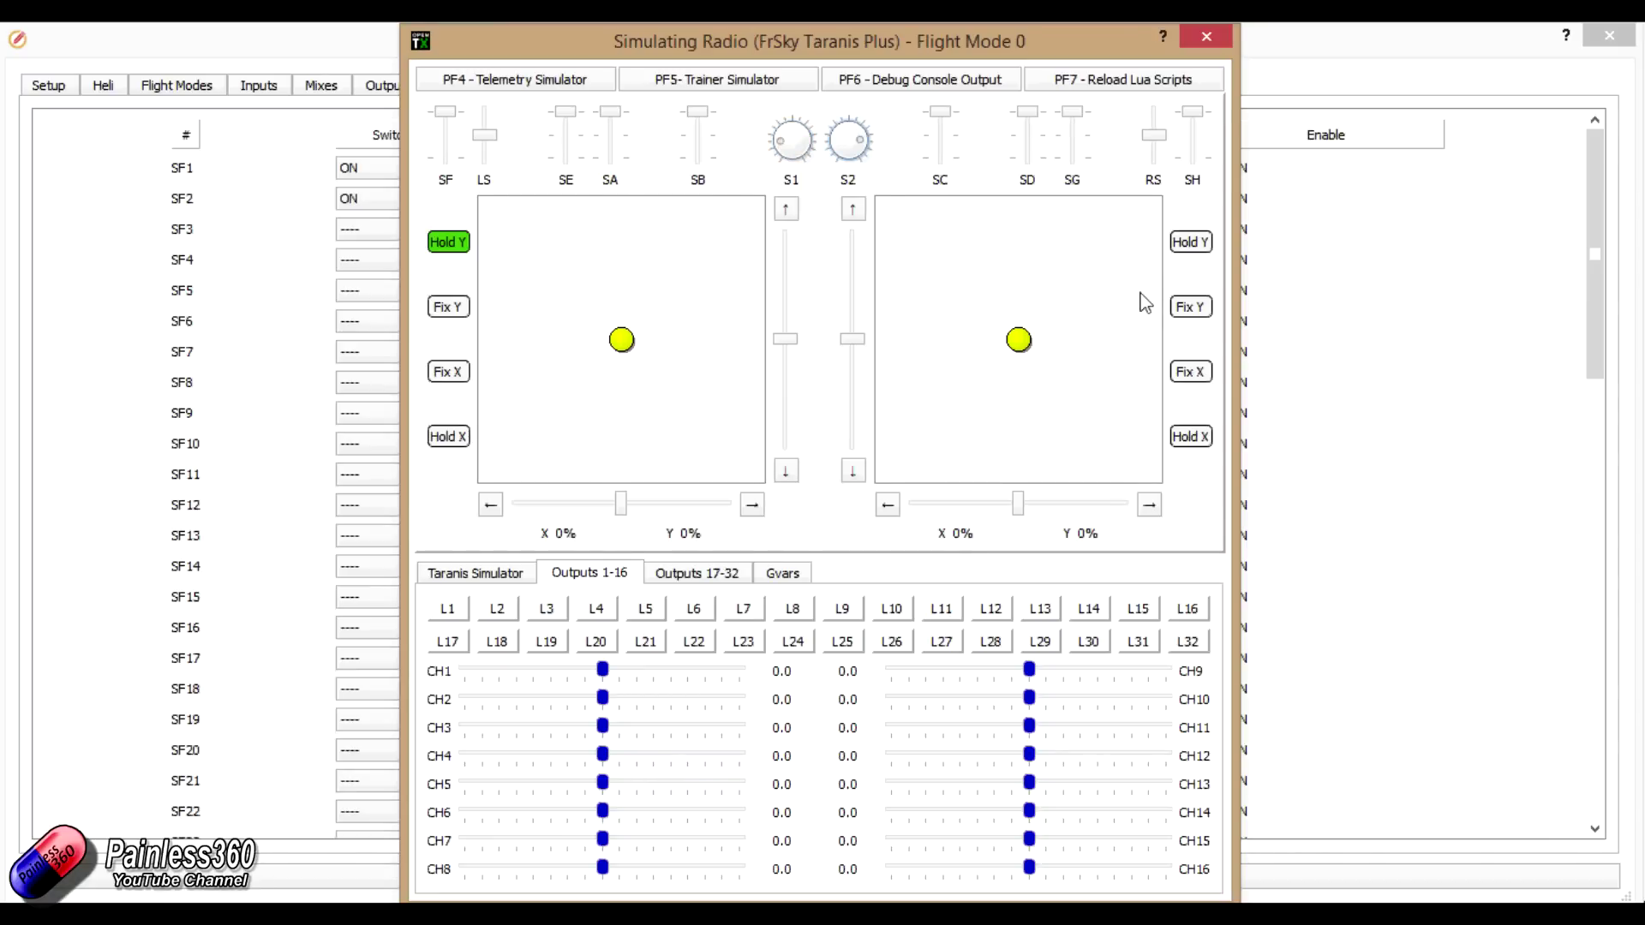
Hold the right stick at 100% Y with its X axis fixed and turn up pot S1 while checking the CH2 output.
{"action": "left_click", "coordinate": [1190, 372]}
{"action": "left_click", "coordinate": [1190, 242]}
{"action": "left_click_drag", "start_coordinate": [1019, 340], "coordinate": [1025, 206]}
{"action": "left_click_drag", "start_coordinate": [782, 160], "coordinate": [811, 137]}
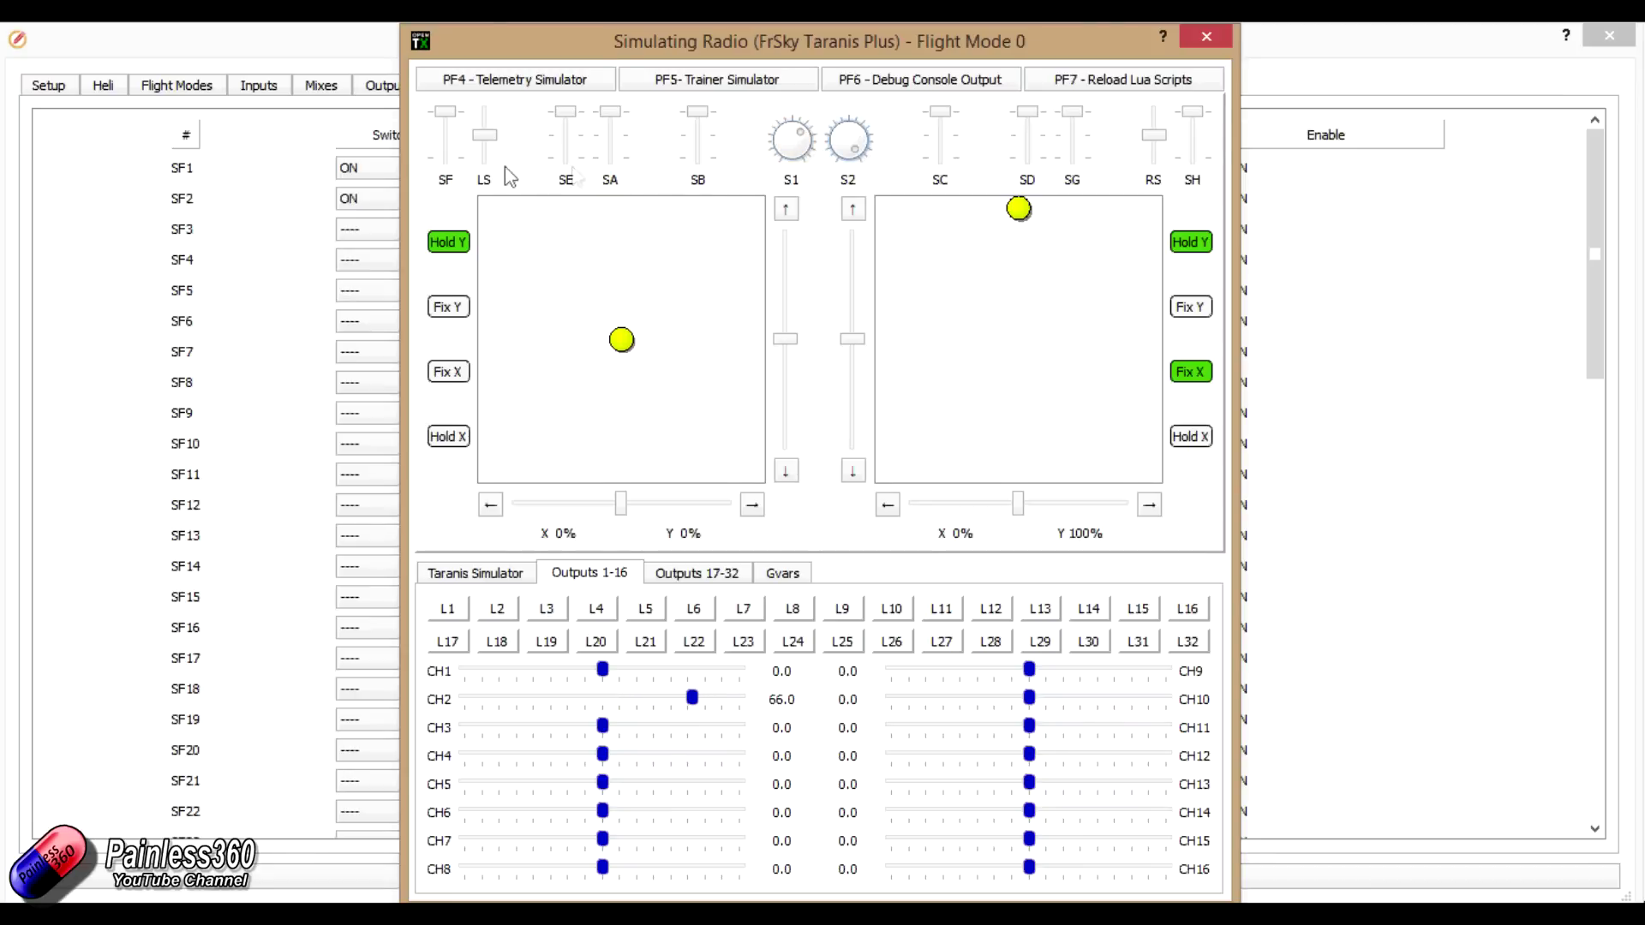
Flip switch SF down and turn pot S2 while checking the CH2 output, then close the simulation.
{"action": "left_click", "coordinate": [446, 161]}
{"action": "left_click_drag", "start_coordinate": [866, 161], "coordinate": [833, 152]}
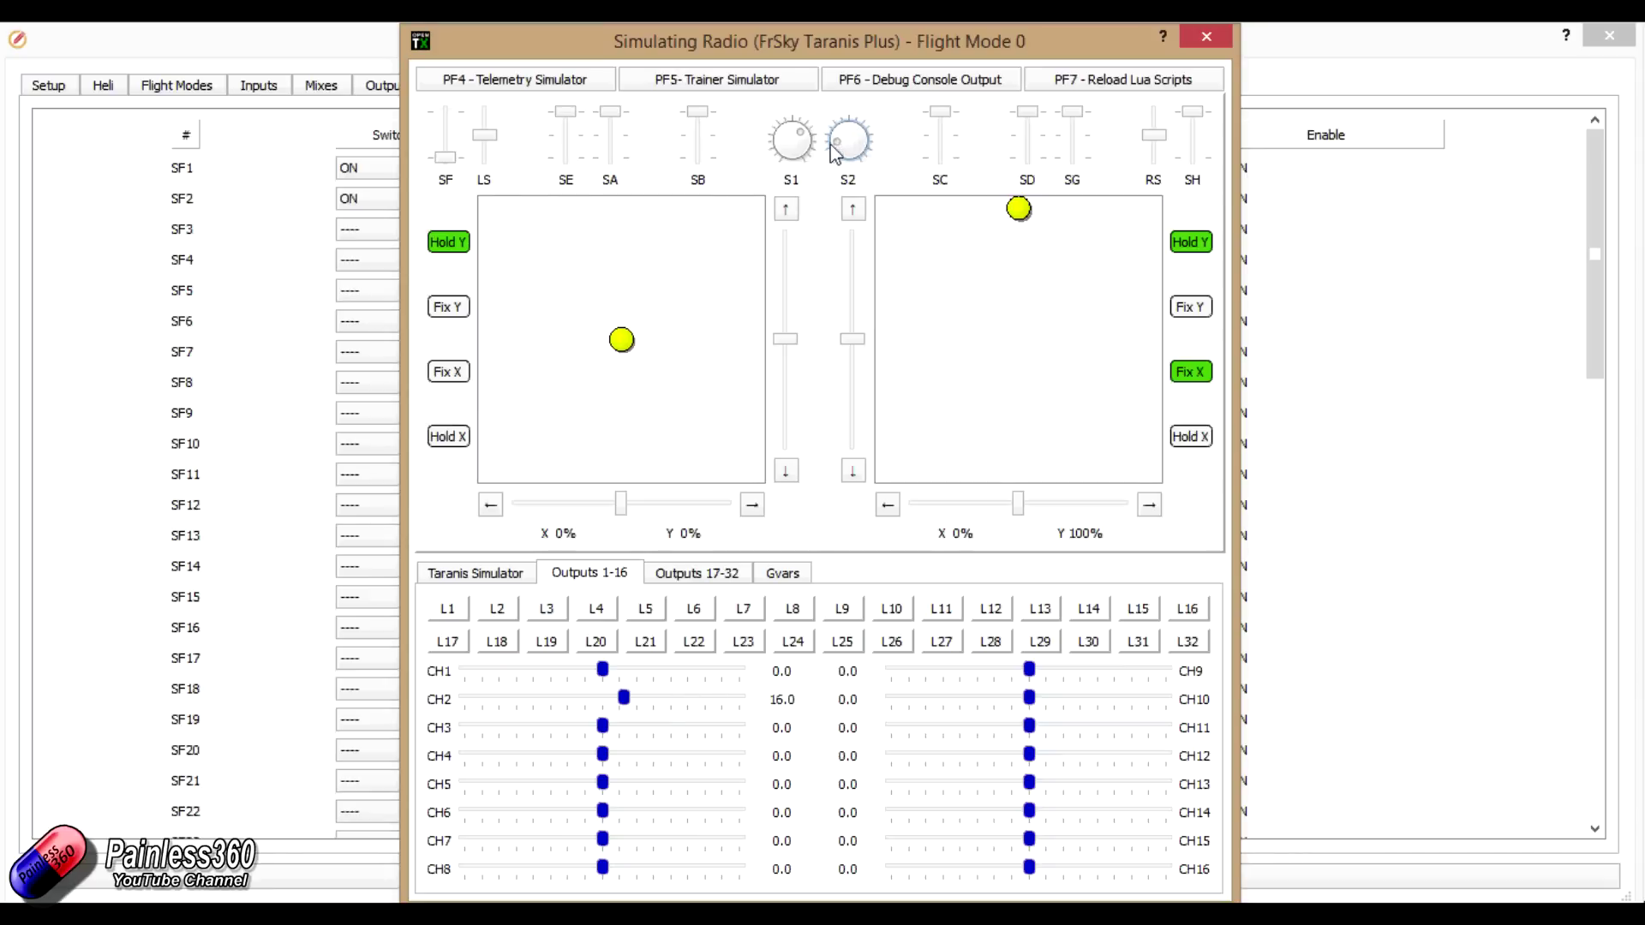
{"action": "left_click", "coordinate": [1207, 36]}
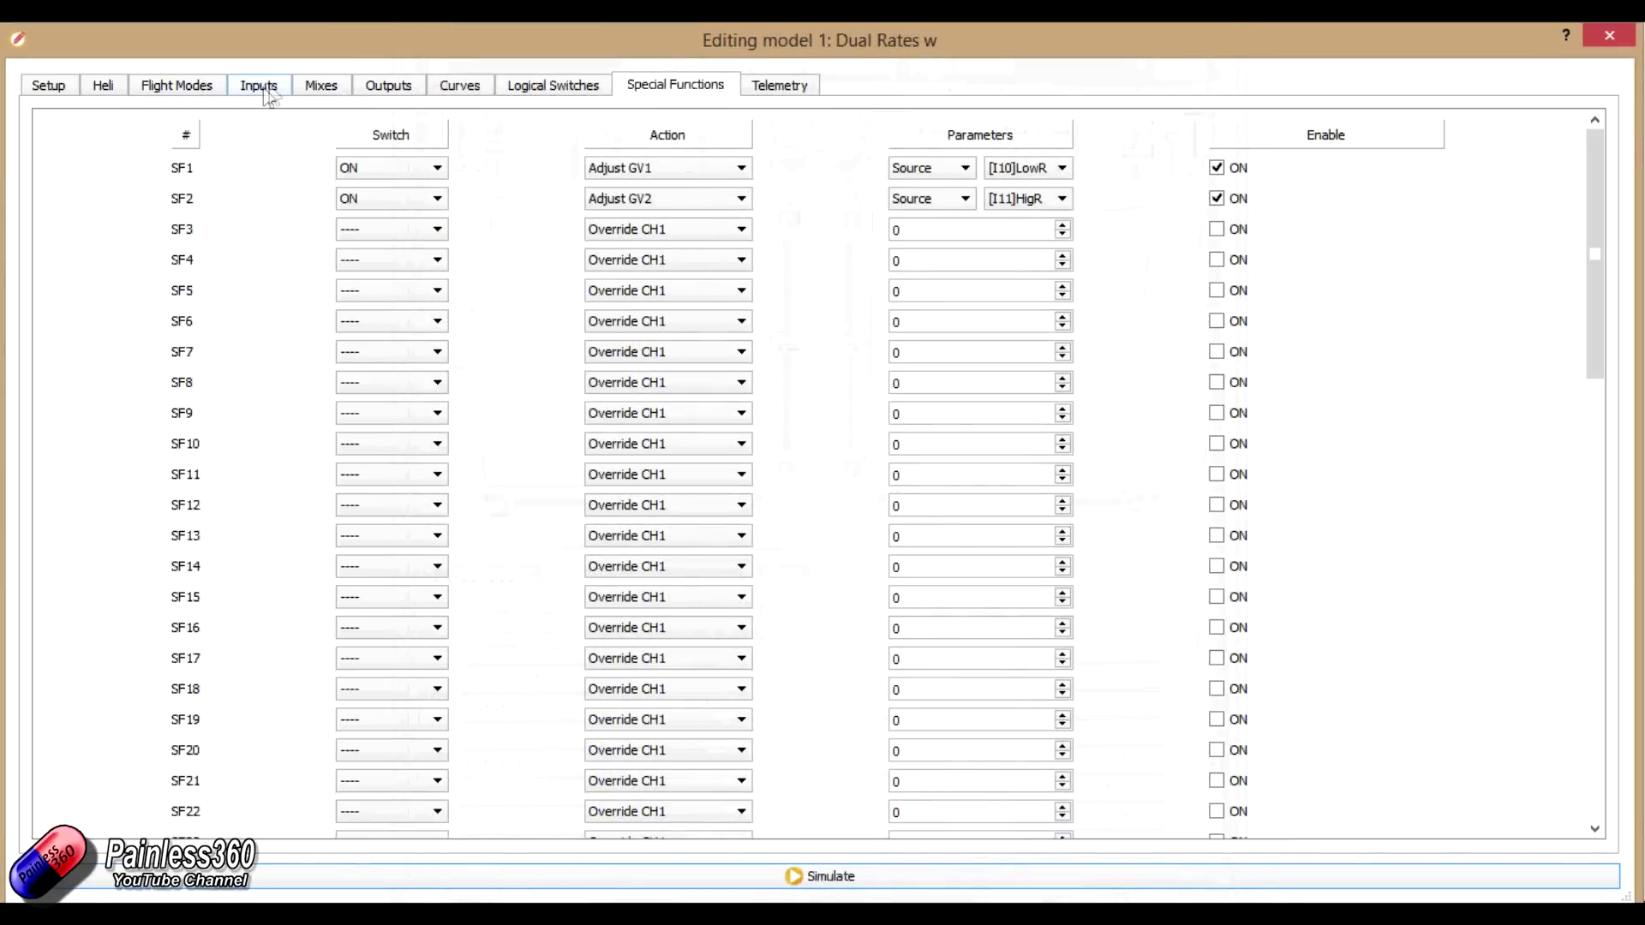
Examine the weight and offset settings of input [I10]LowR.
{"action": "left_click", "coordinate": [262, 85]}
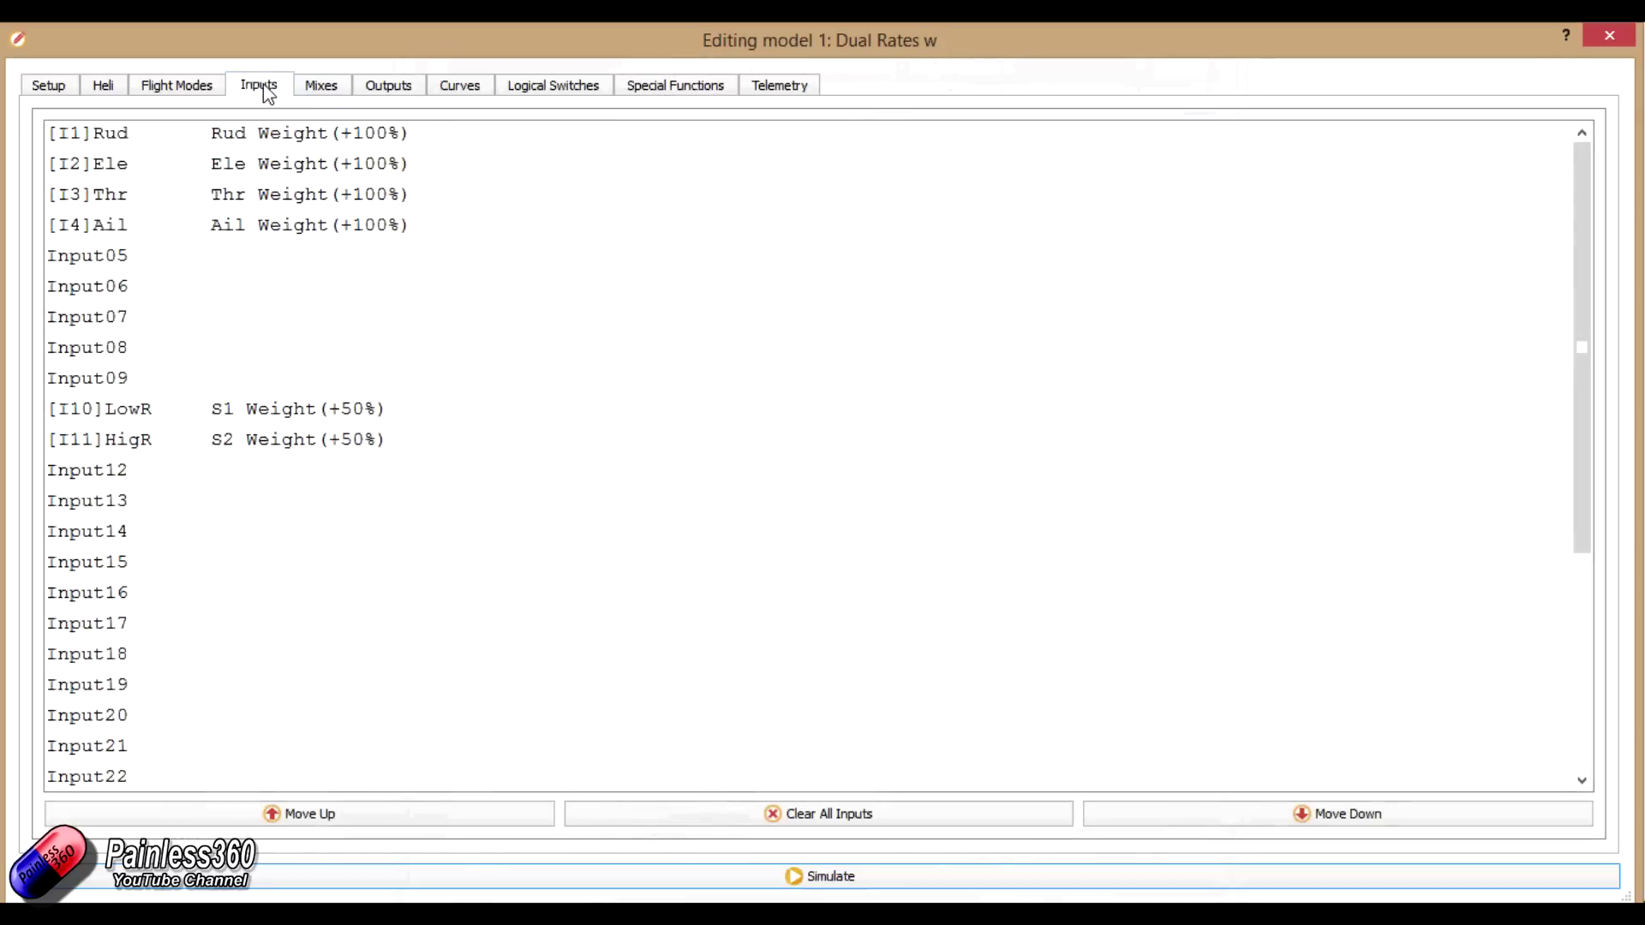
{"action": "double_click", "coordinate": [297, 418]}
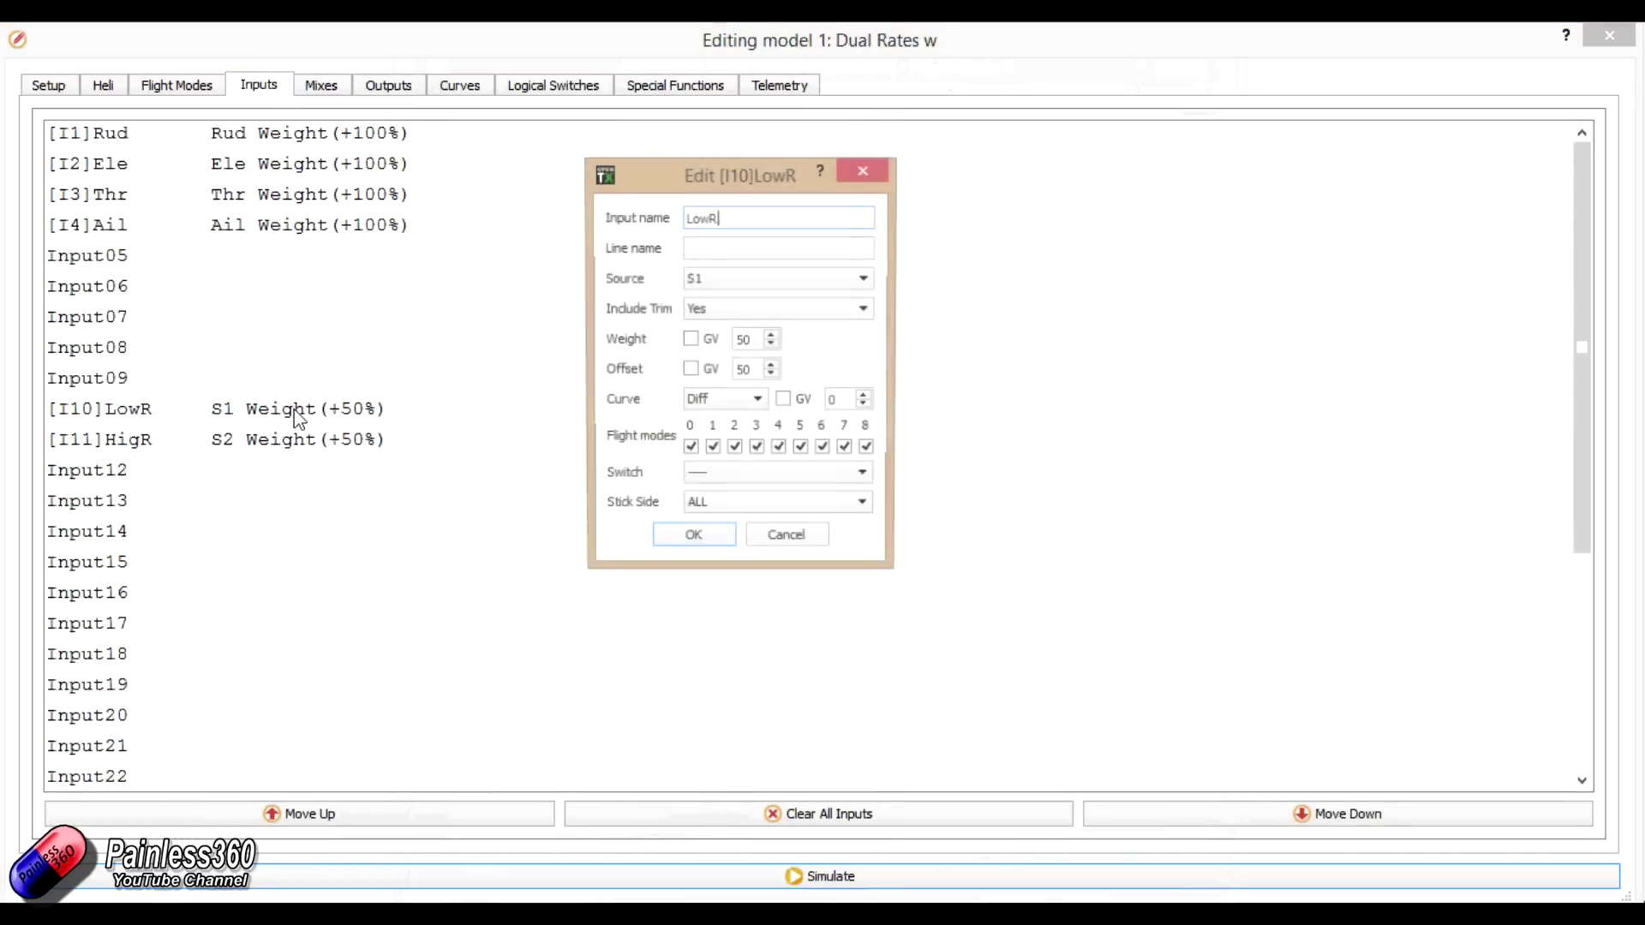
{"action": "double_click", "coordinate": [746, 341]}
{"action": "left_click_drag", "start_coordinate": [752, 371], "coordinate": [731, 374]}
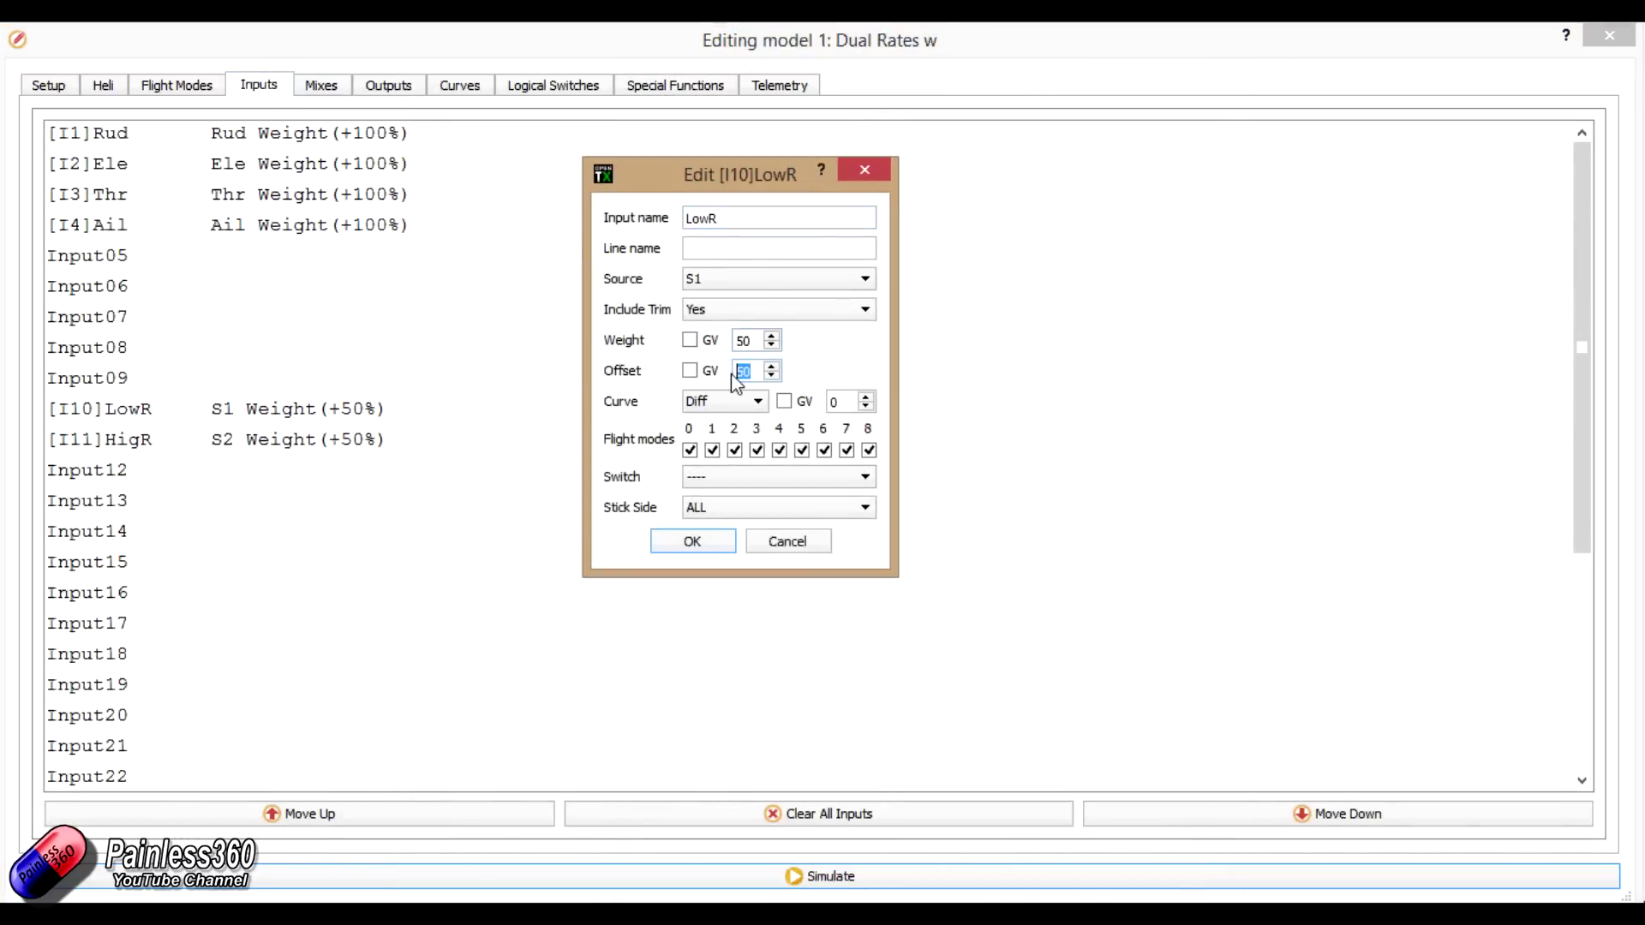
{"action": "left_click", "coordinate": [692, 542]}
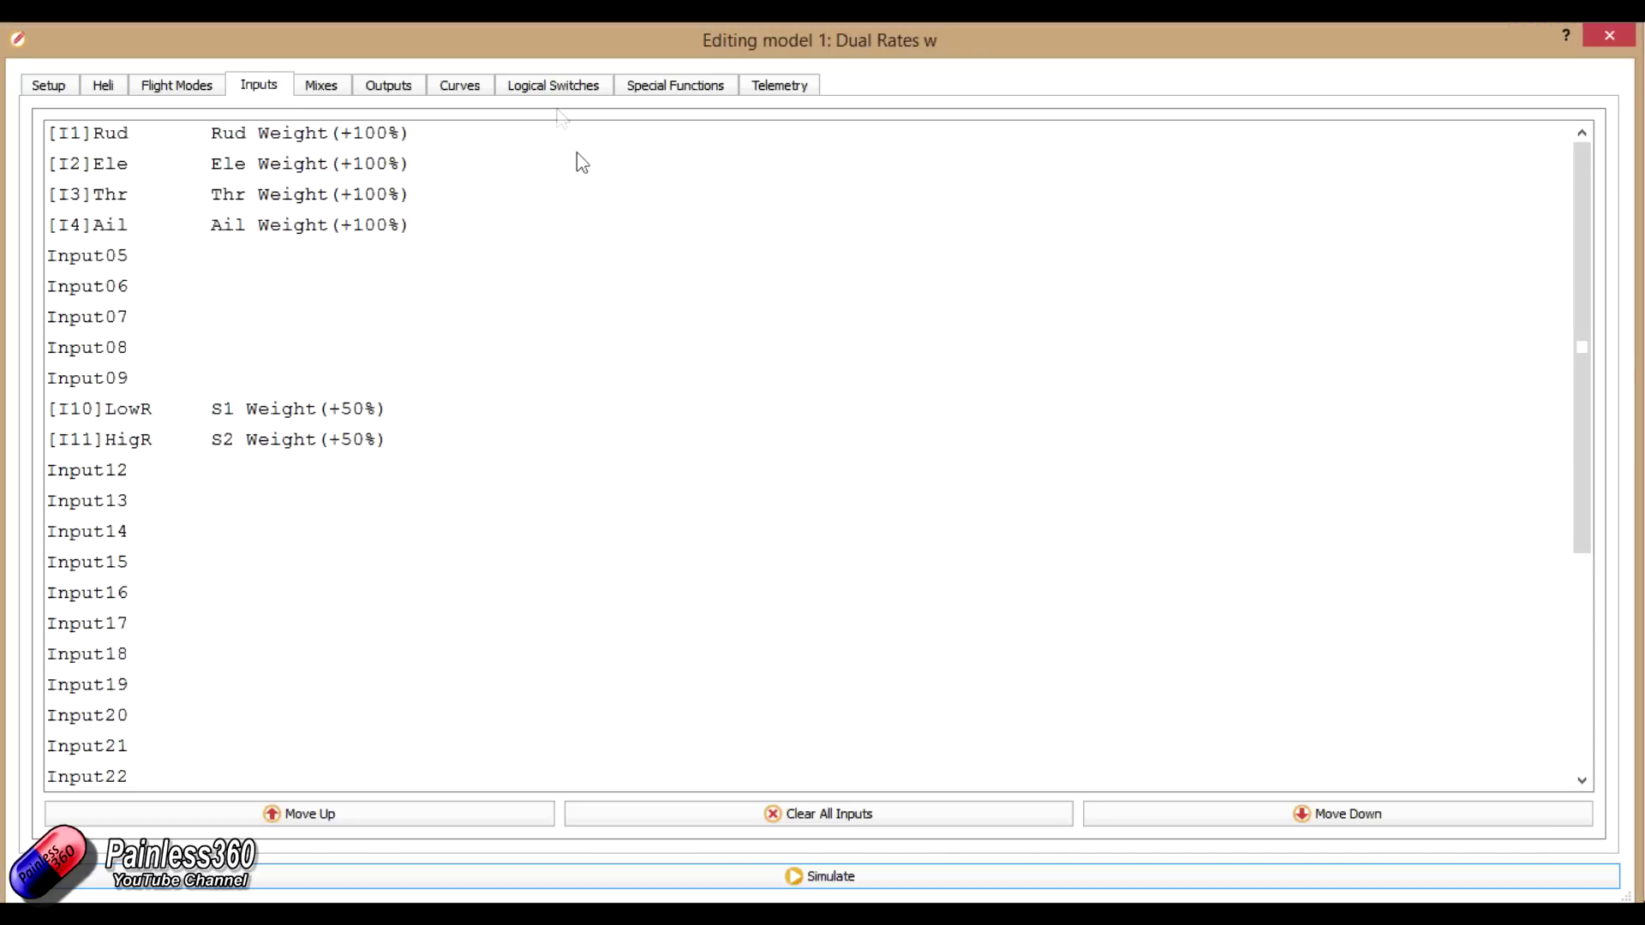
Check the parameter type and source assigned to special function SF1.
{"action": "left_click", "coordinate": [677, 89]}
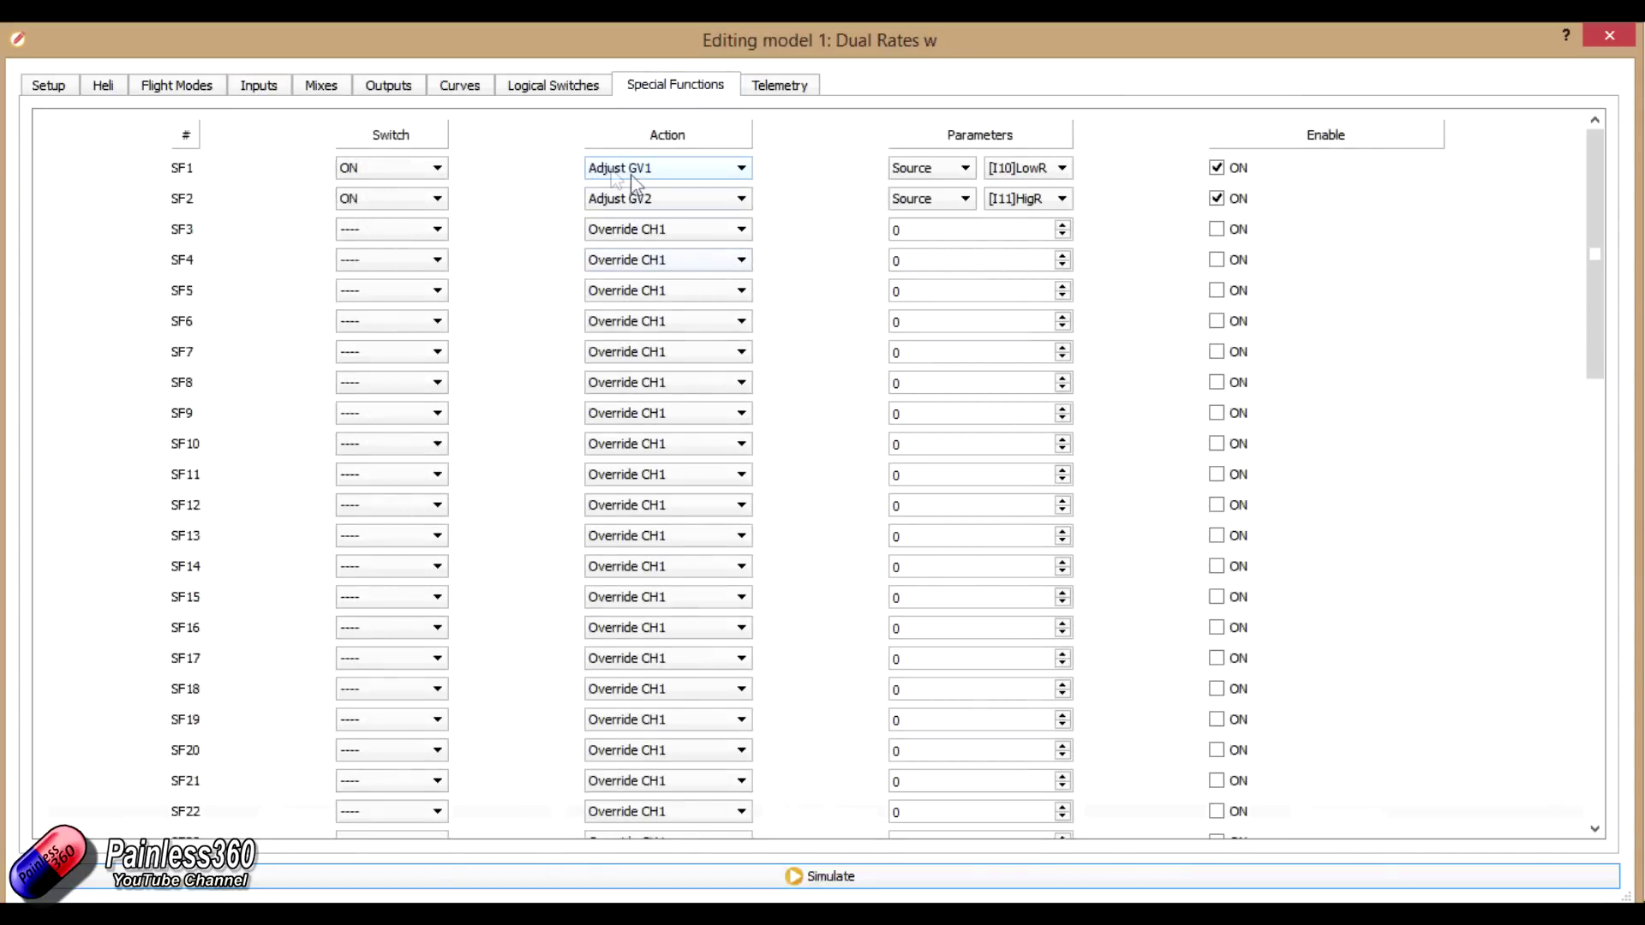
{"action": "left_click", "coordinate": [1062, 168]}
{"action": "left_click", "coordinate": [929, 176]}
Examine the weight, offset and switch settings of the CH02 elevator mix that uses GV1.
{"action": "left_click", "coordinate": [319, 91]}
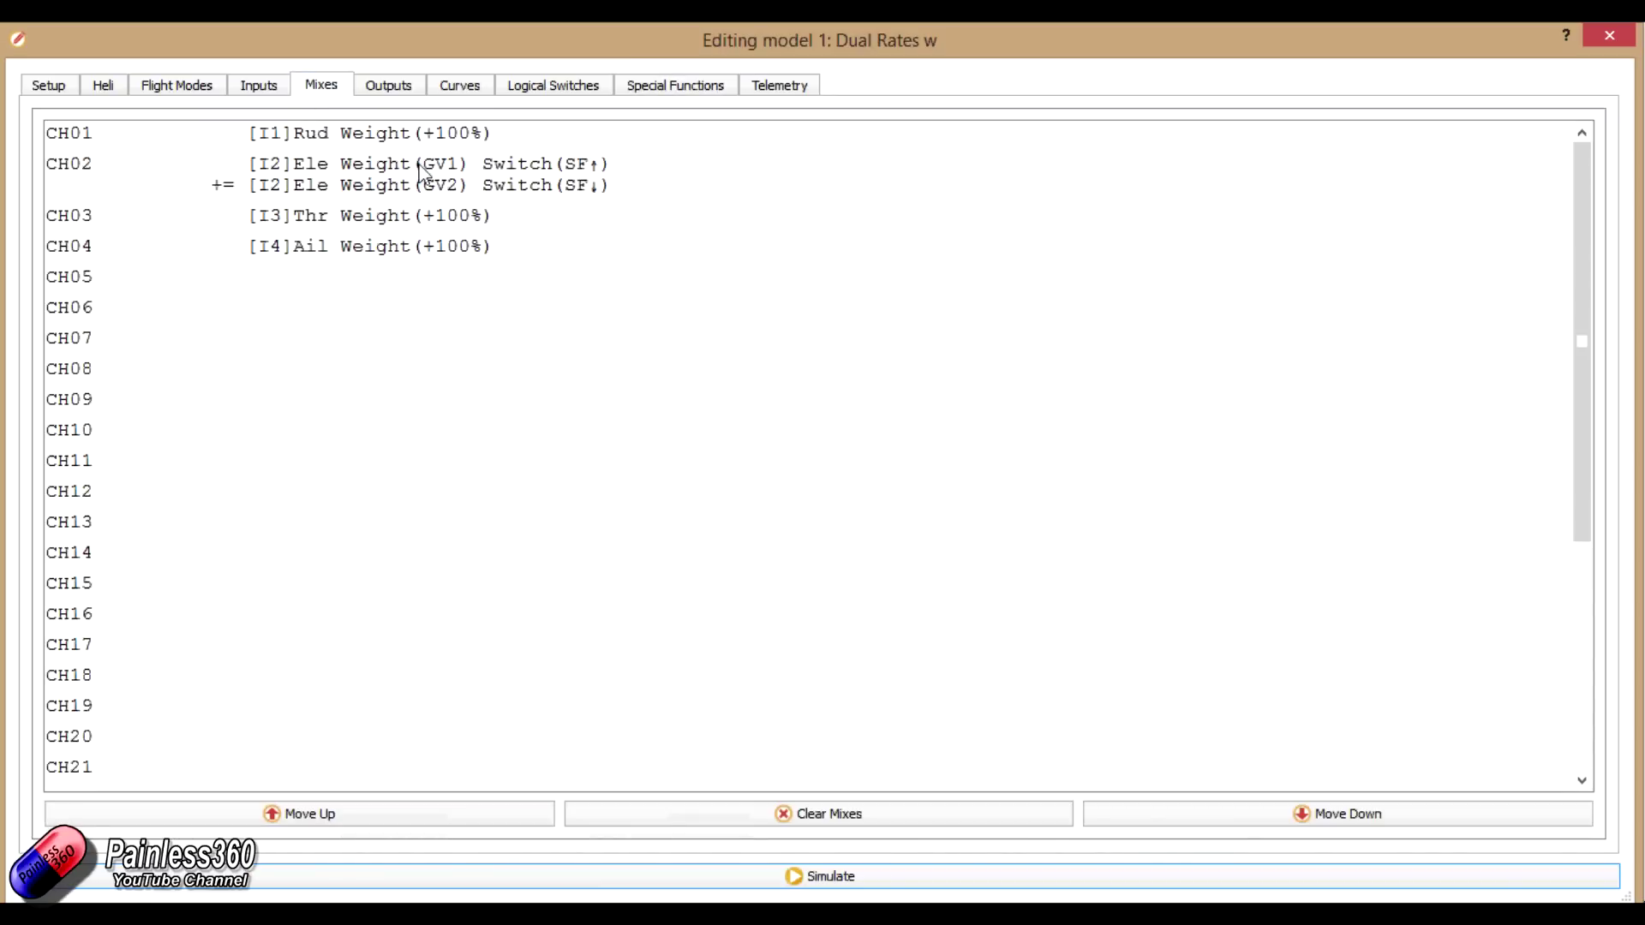
{"action": "double_click", "coordinate": [420, 165]}
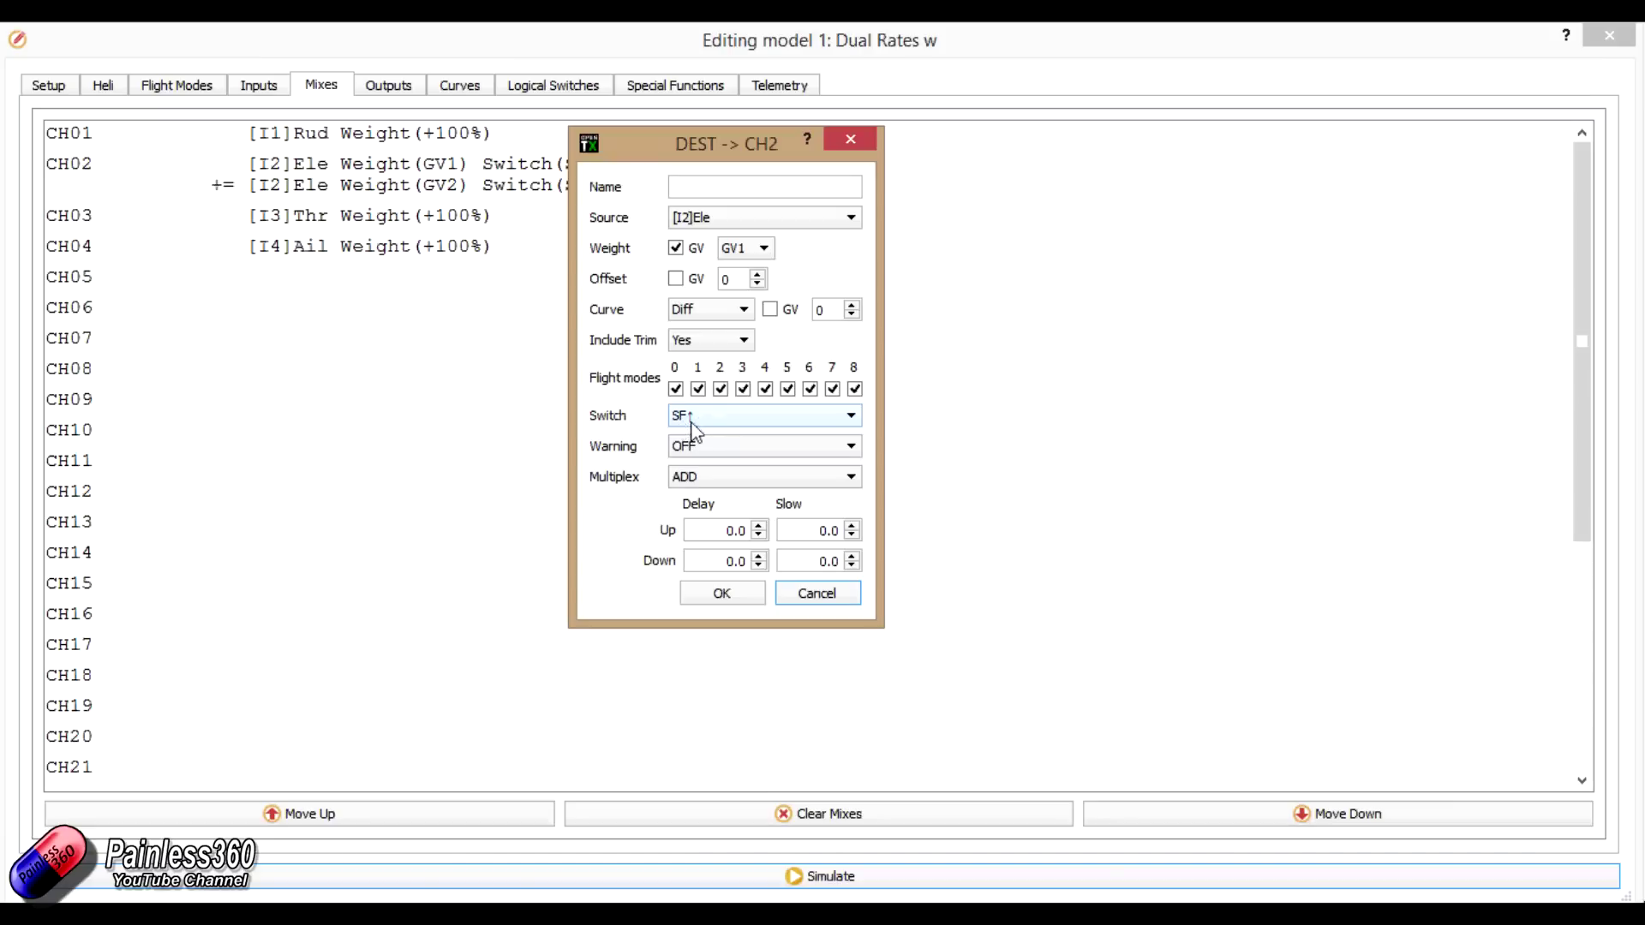
{"action": "left_click", "coordinate": [722, 594]}
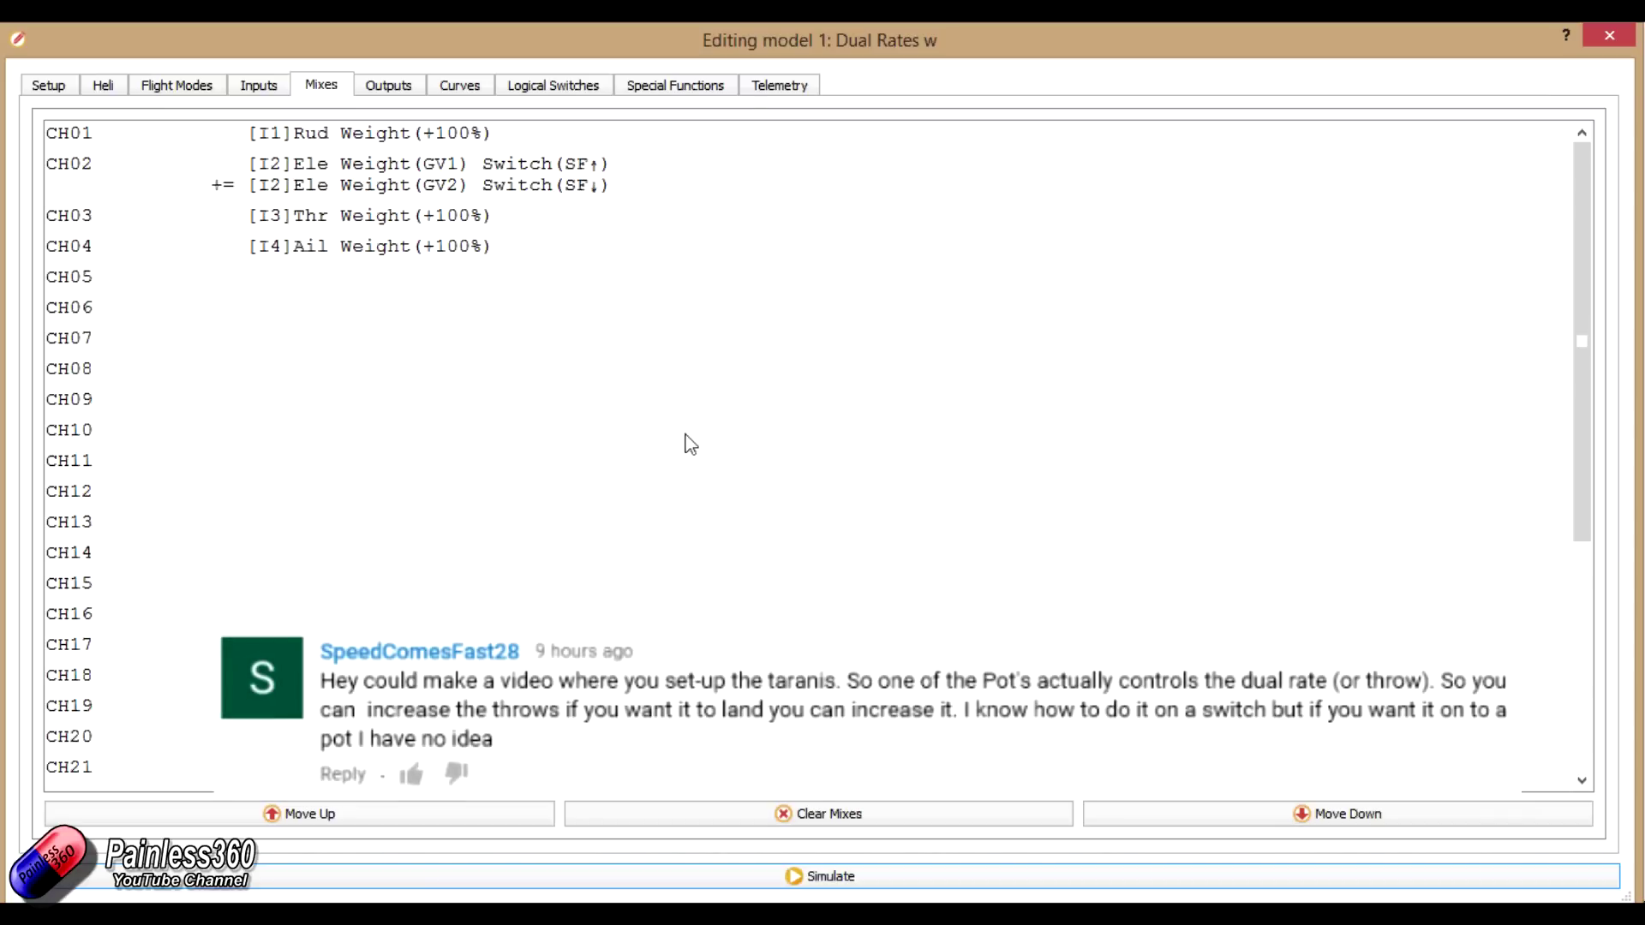
{"action": "double_click", "coordinate": [377, 165]}
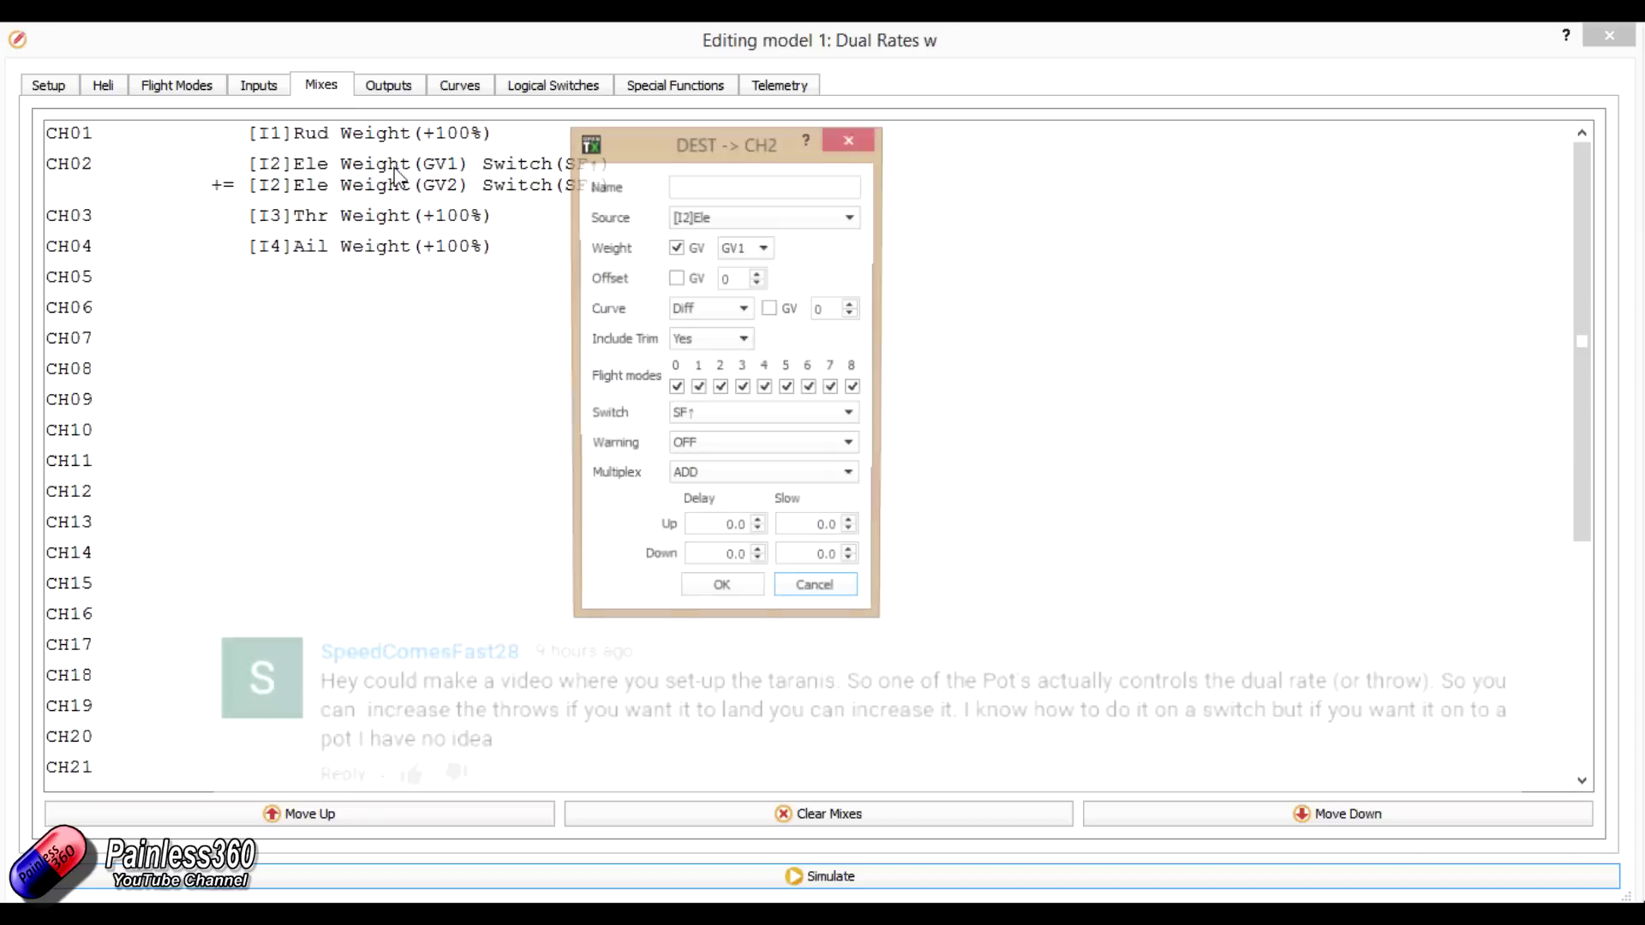
{"action": "left_click", "coordinate": [677, 280]}
{"action": "left_click", "coordinate": [677, 280]}
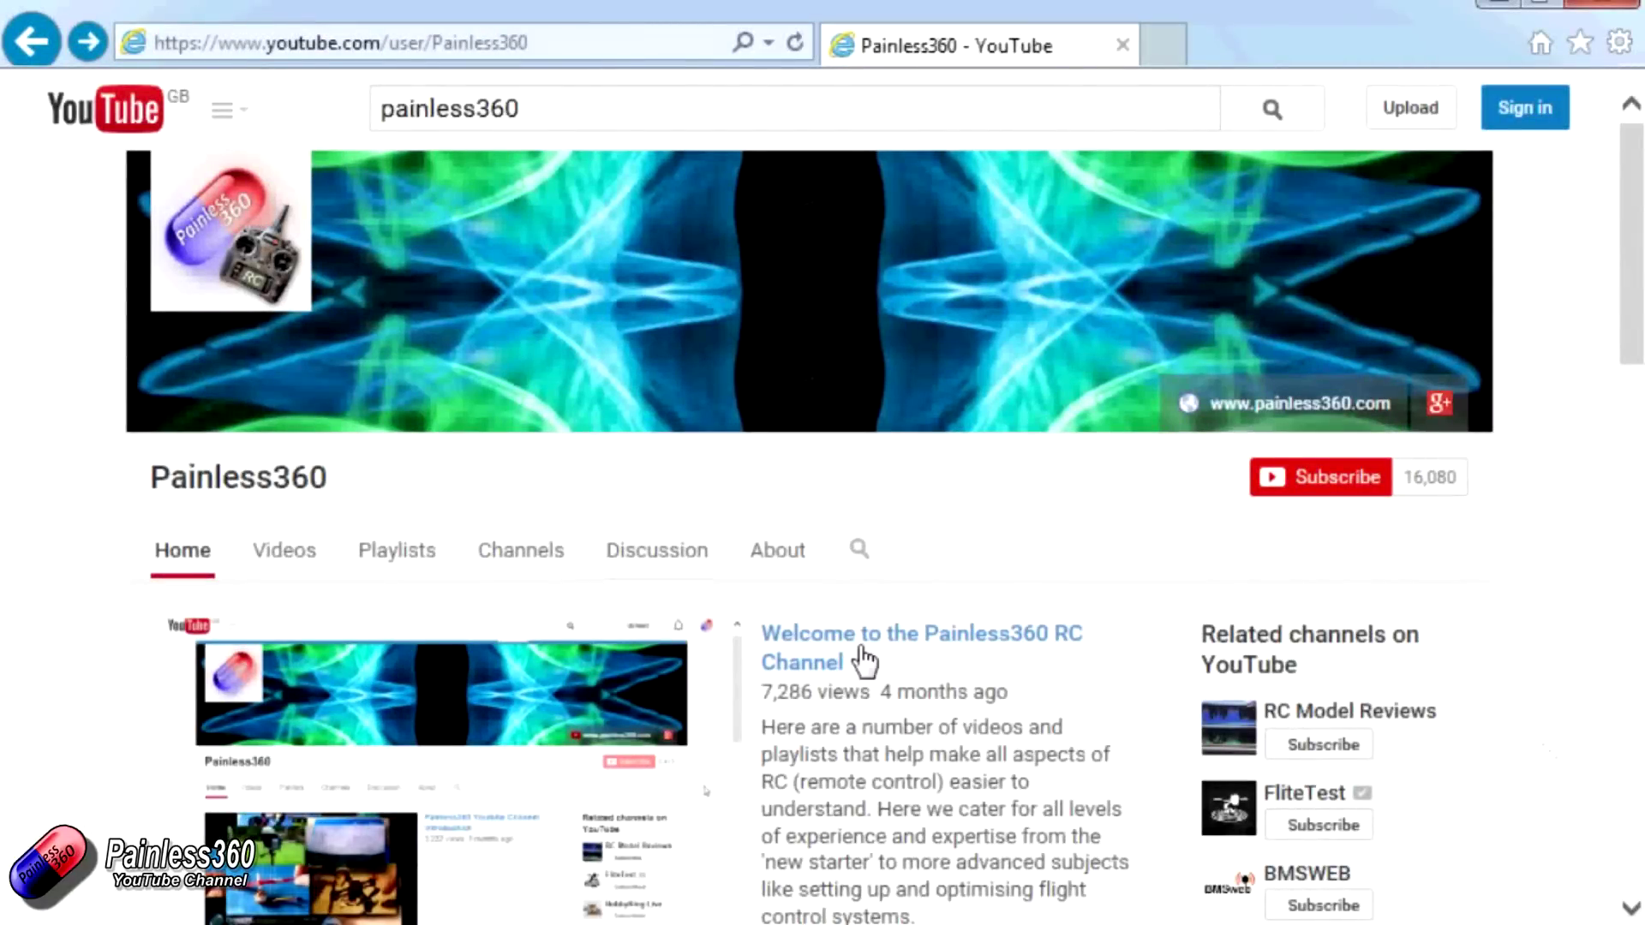
Browse the Painless360 channel's playlists on YouTube for the FrSky Taranis Radio/OpenTX introduction.
{"action": "left_click", "coordinate": [407, 567]}
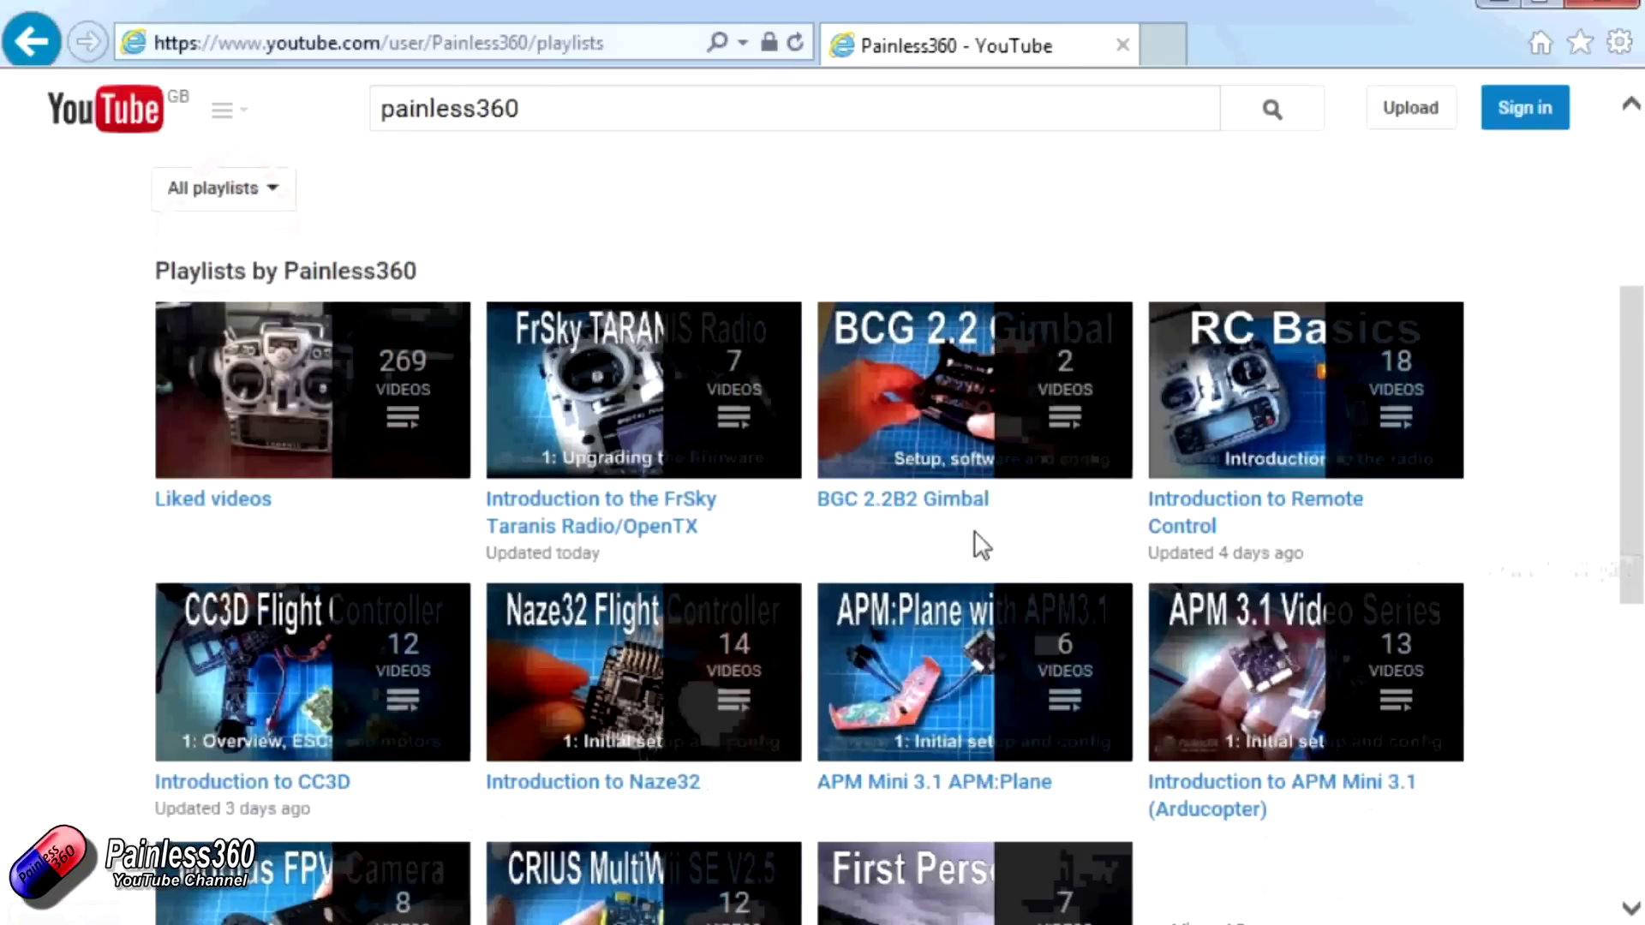
{"action": "mouse_move", "coordinate": [804, 388]}
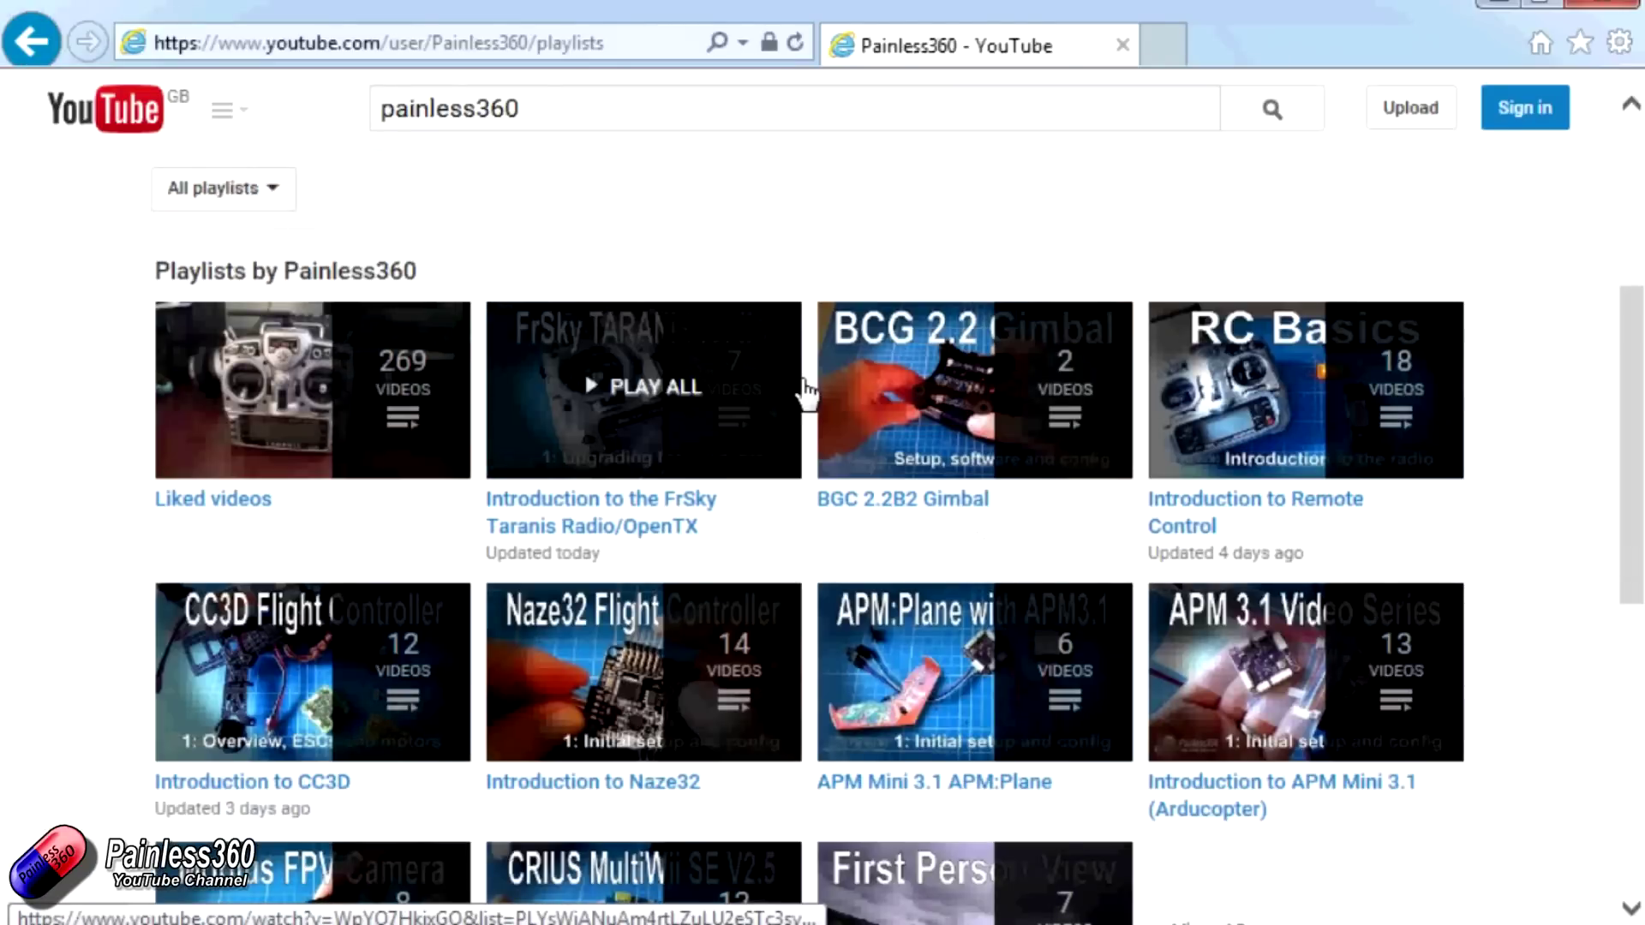